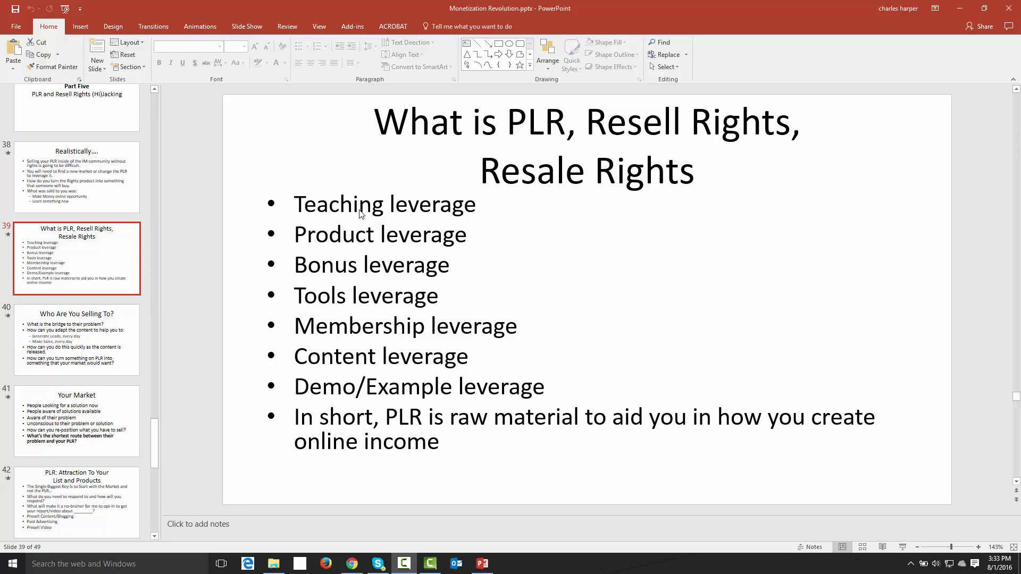
Step: Select the Membership leverage line in the slide, then switch to WordPress Reading Settings in Chrome
left_click(297, 206)
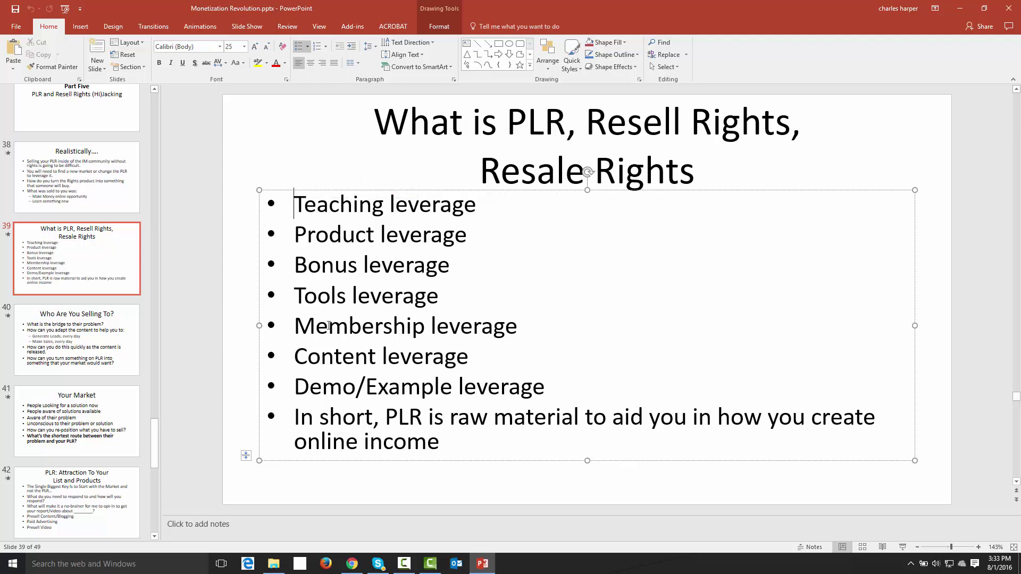
triple_click(296, 339)
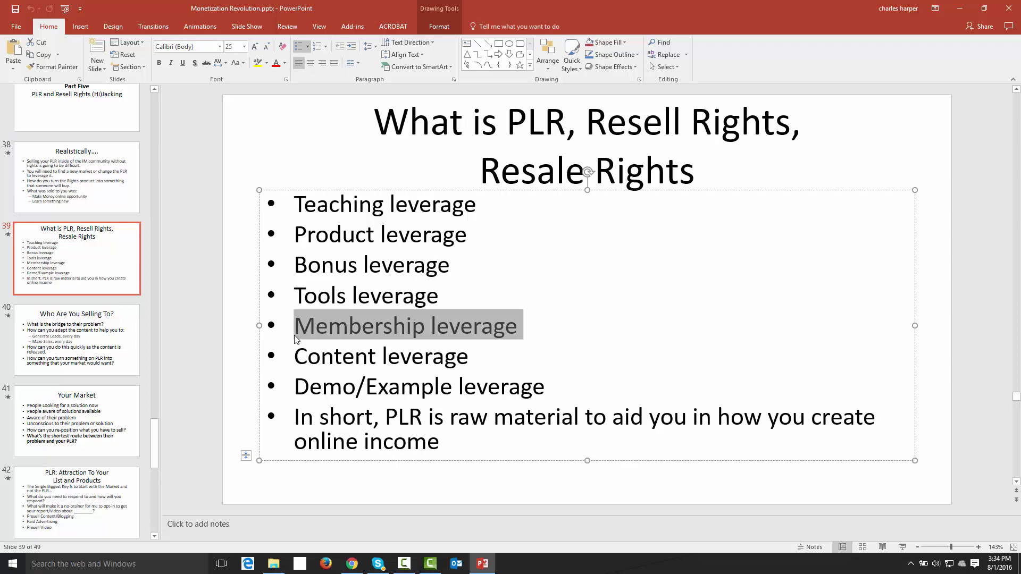
key("alt+Tab")
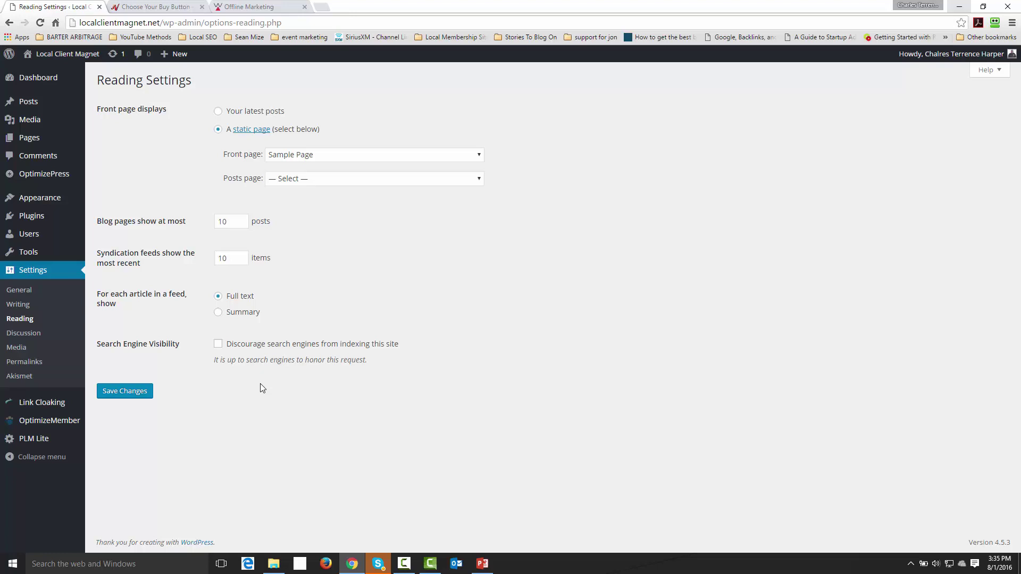
Step: Add a new WordPress post titled 'August of 2016 Content'
mouse_move(31, 101)
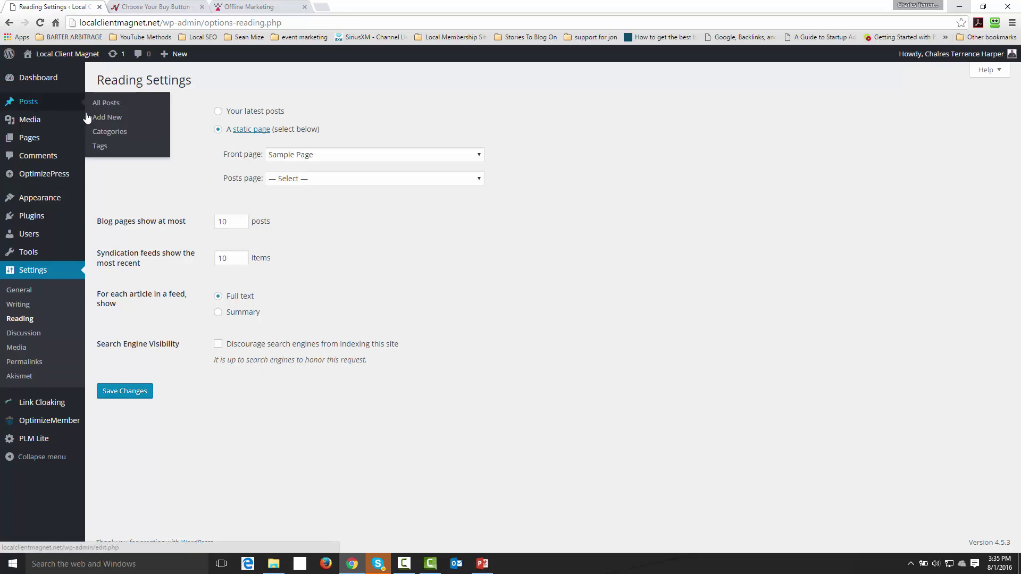
left_click(110, 118)
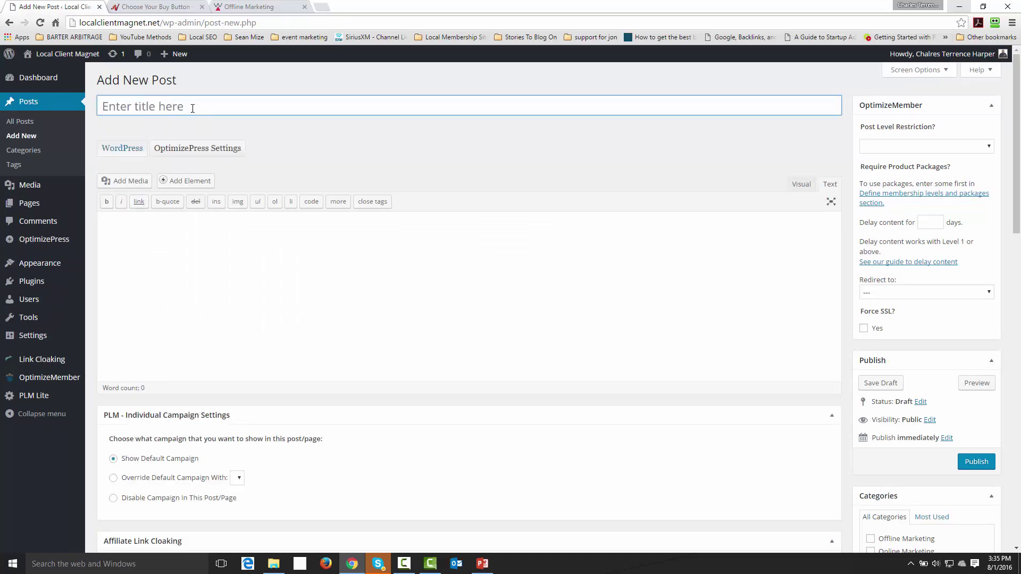
type("August of 2016")
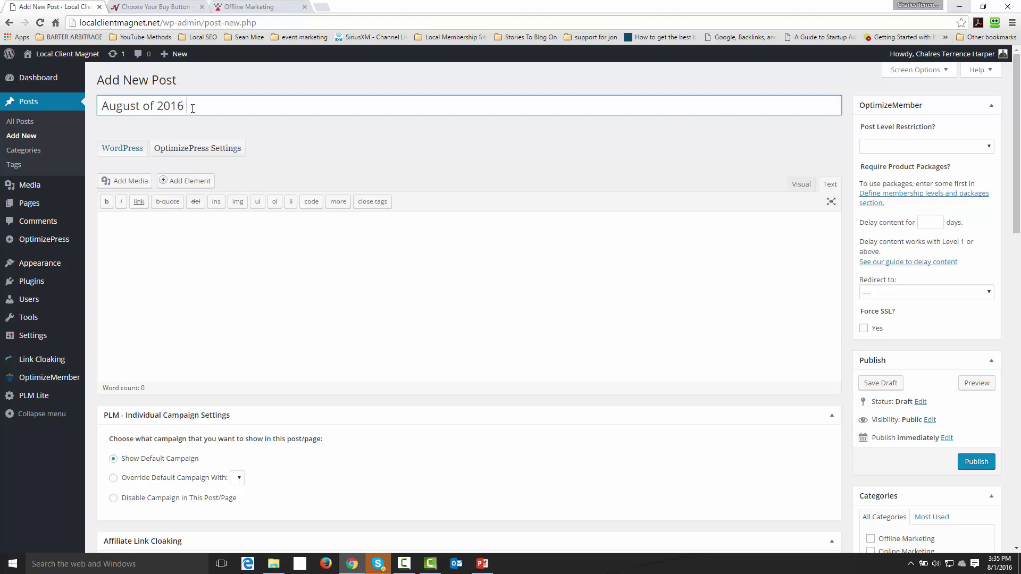
type(" Content")
left_click(188, 242)
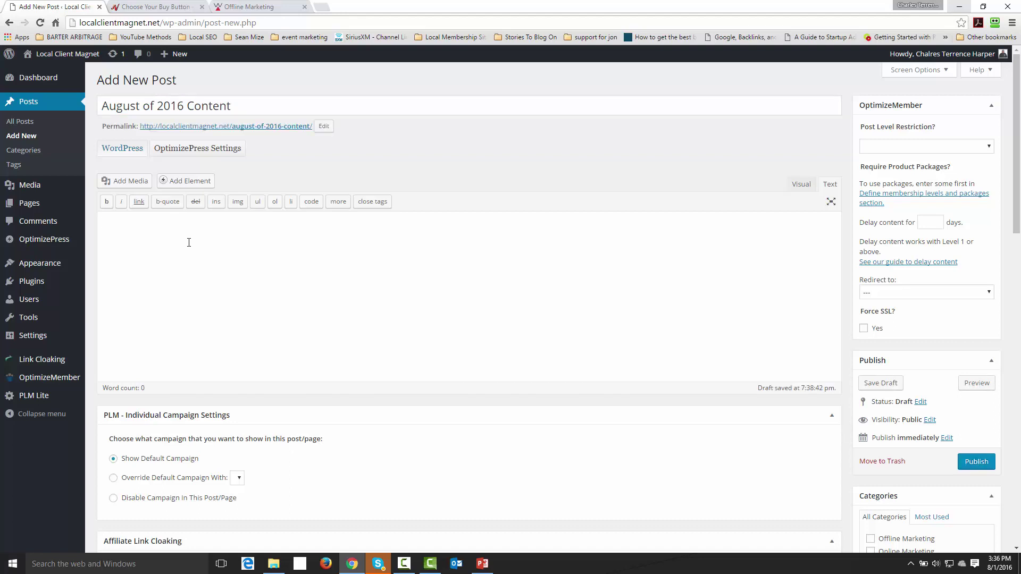
Step: Write the body text 'Here is your August Content' and select the post title
type("Here is your August Content")
left_click_drag(259, 97, 101, 106)
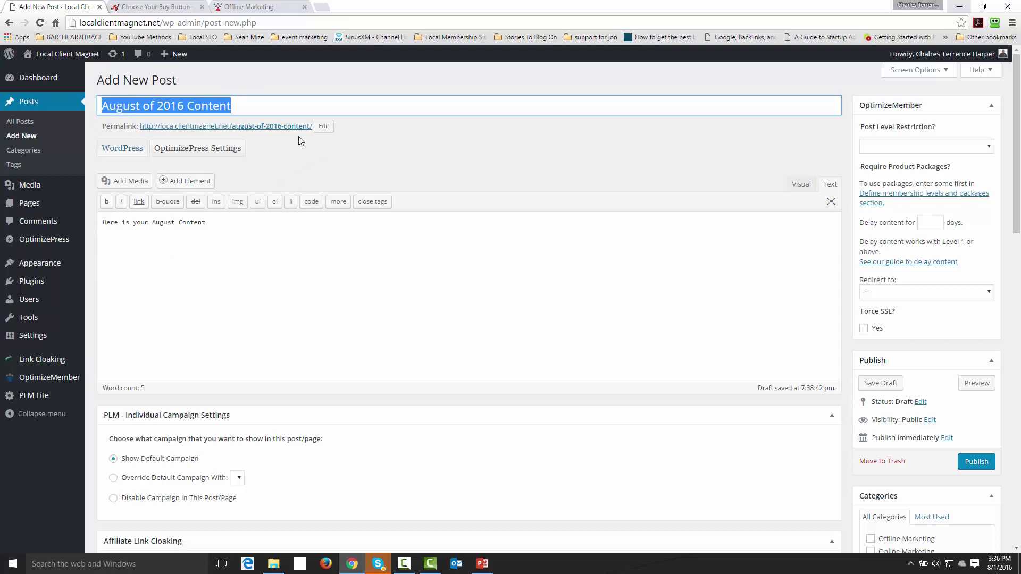
Step: Change the permalink slug to august-of-2016-content-234569 and switch to the Visual editor
left_click(323, 127)
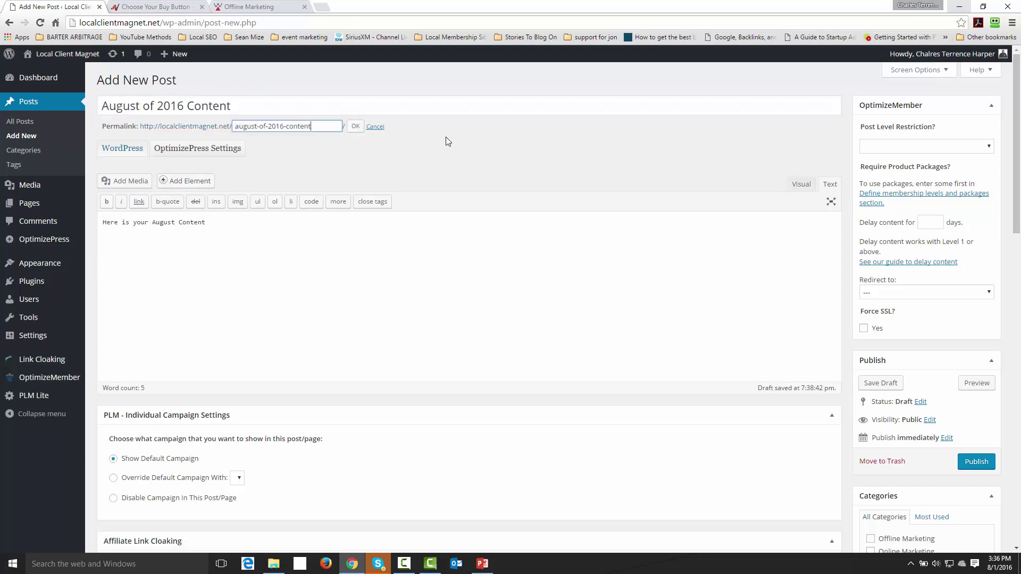
type("-234569")
left_click(355, 127)
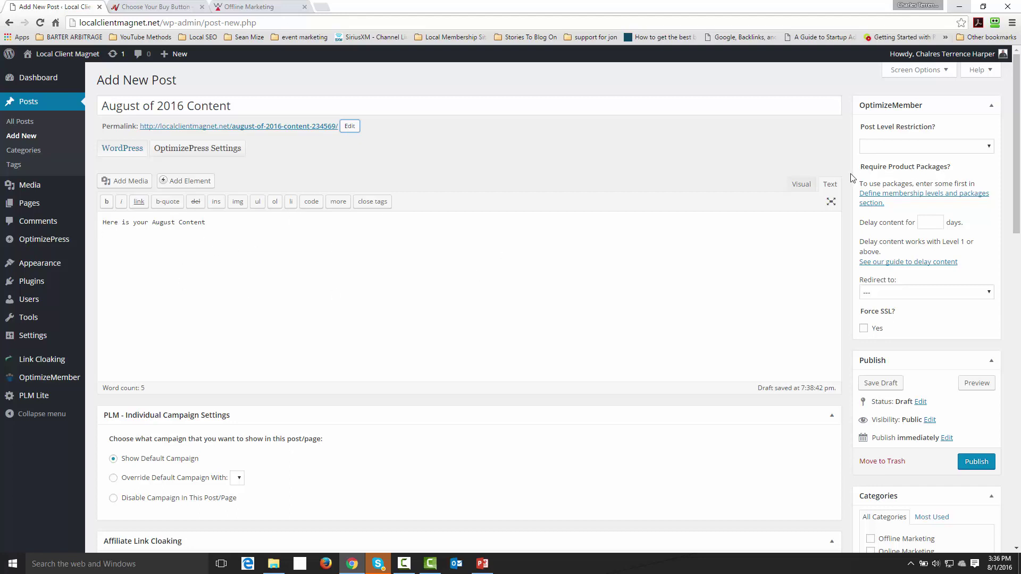
left_click(802, 185)
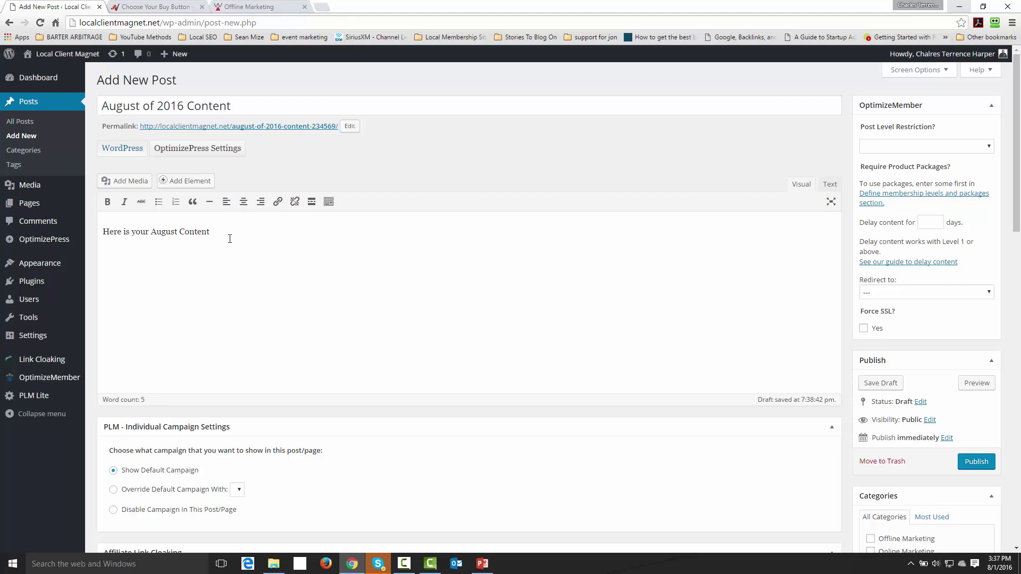
Step: Select the body line for linking, then publish the post
left_click_drag(230, 238, 109, 246)
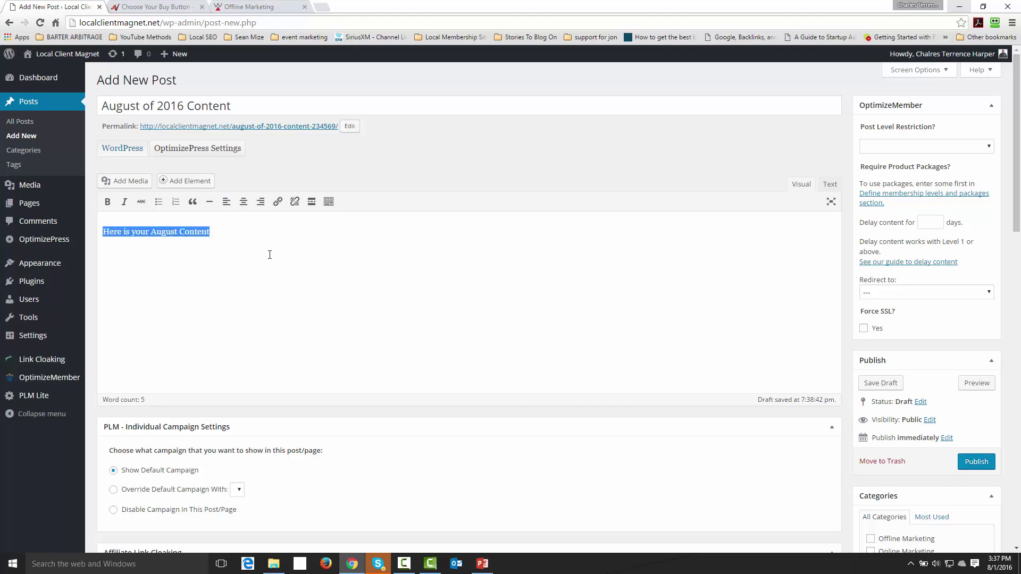
left_click(277, 202)
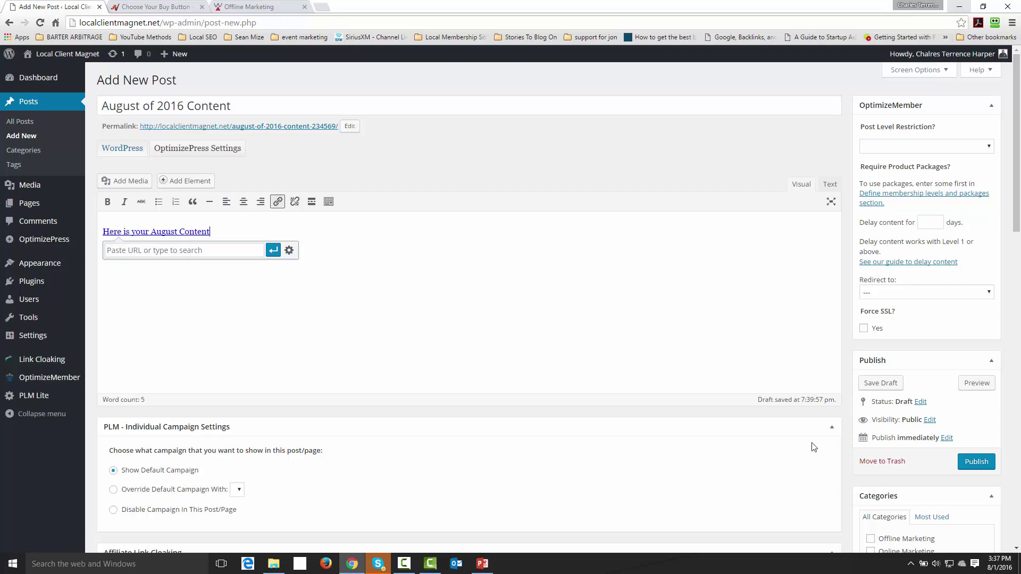
left_click(975, 462)
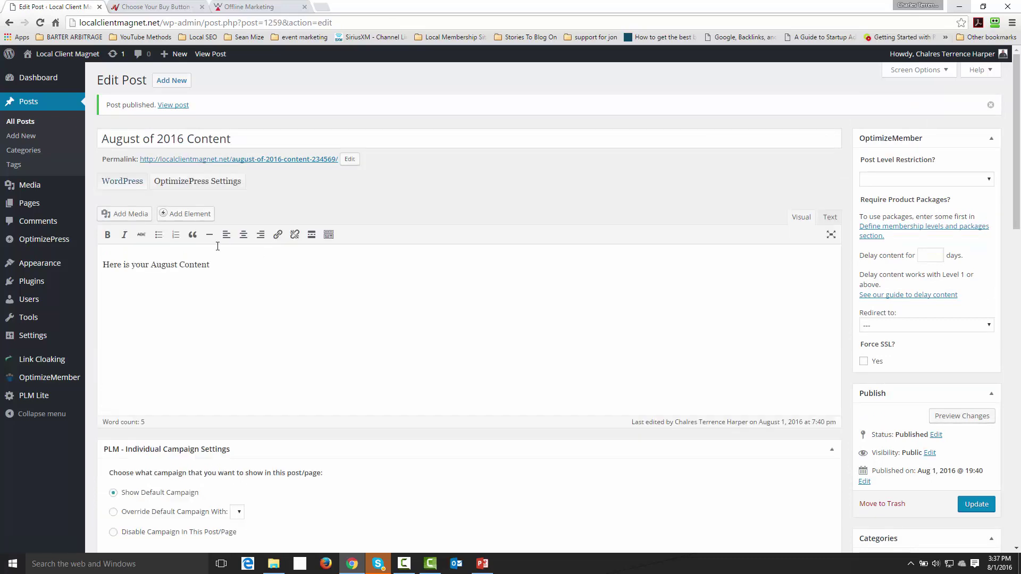
left_click_drag(219, 270, 98, 285)
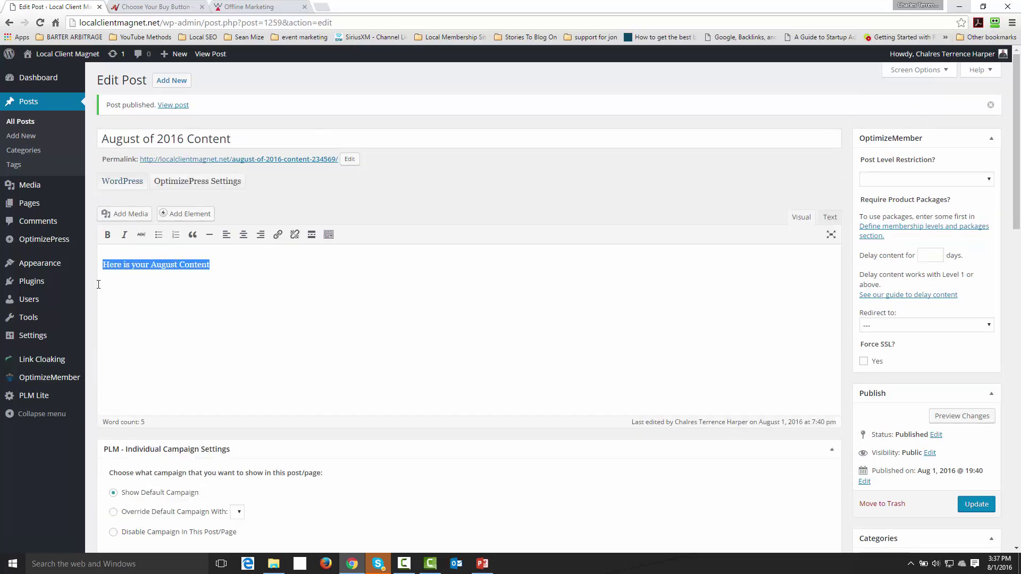
left_click(277, 235)
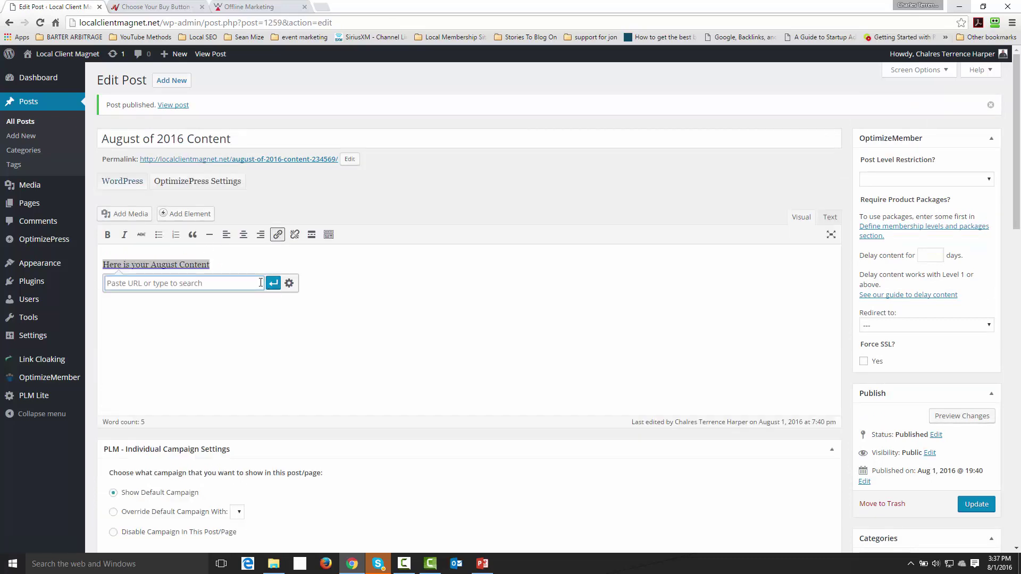
type("http://ga")
key("BackSpace")
key("BackSpace")
key("BackSpace")
type("oogle.com")
left_click(273, 286)
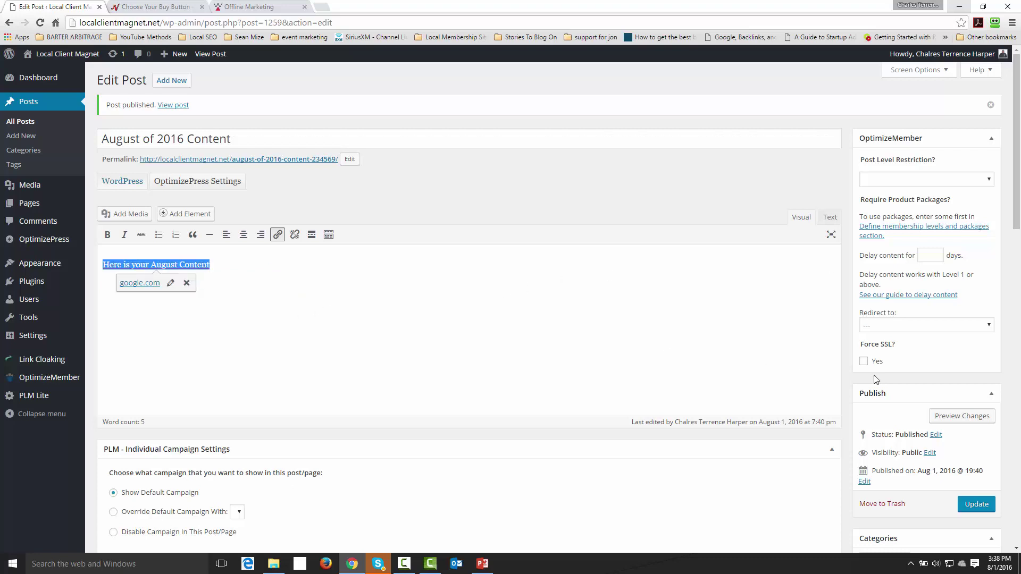
left_click(966, 502)
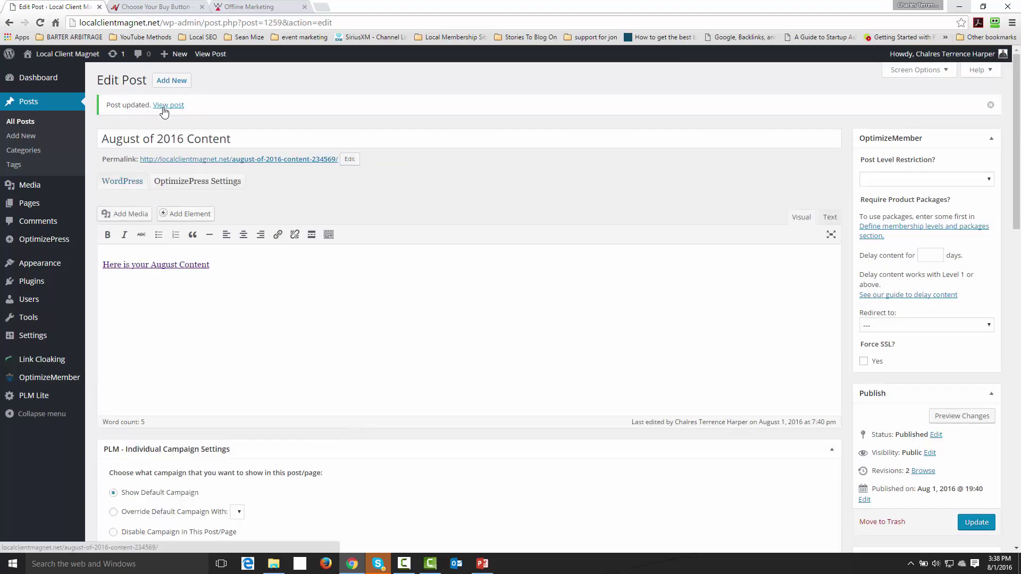
left_click(165, 105)
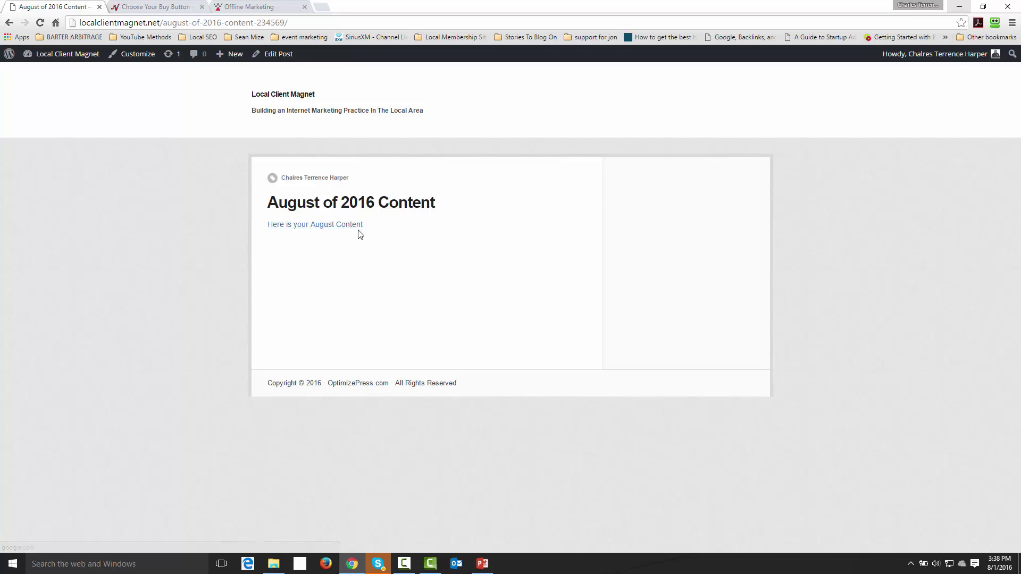
Step: Go back from the live post to the Edit Post screen
left_click(9, 23)
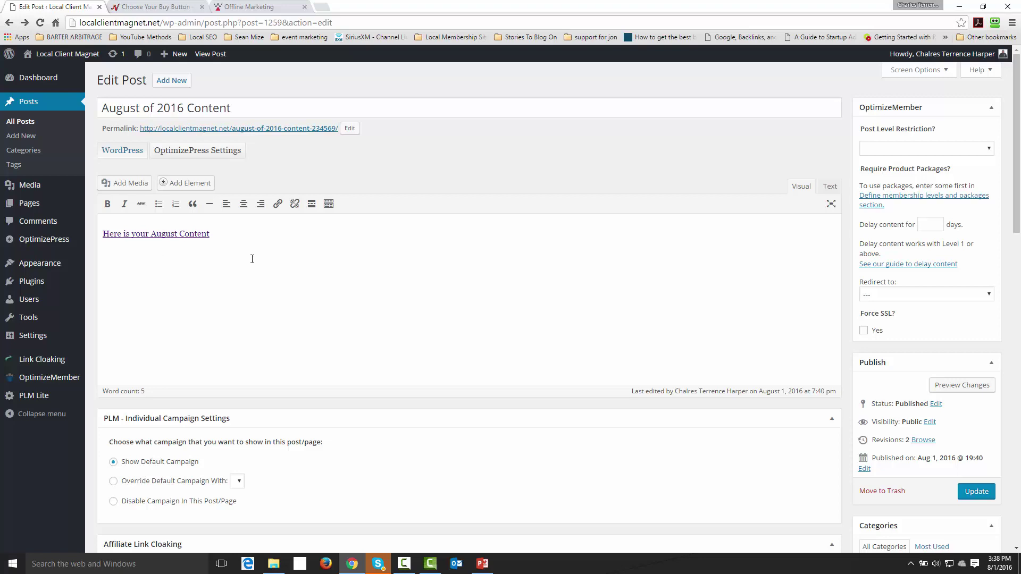
Step: Load getresponse.com in a new browser tab
left_click(321, 7)
type("getresponse.com")
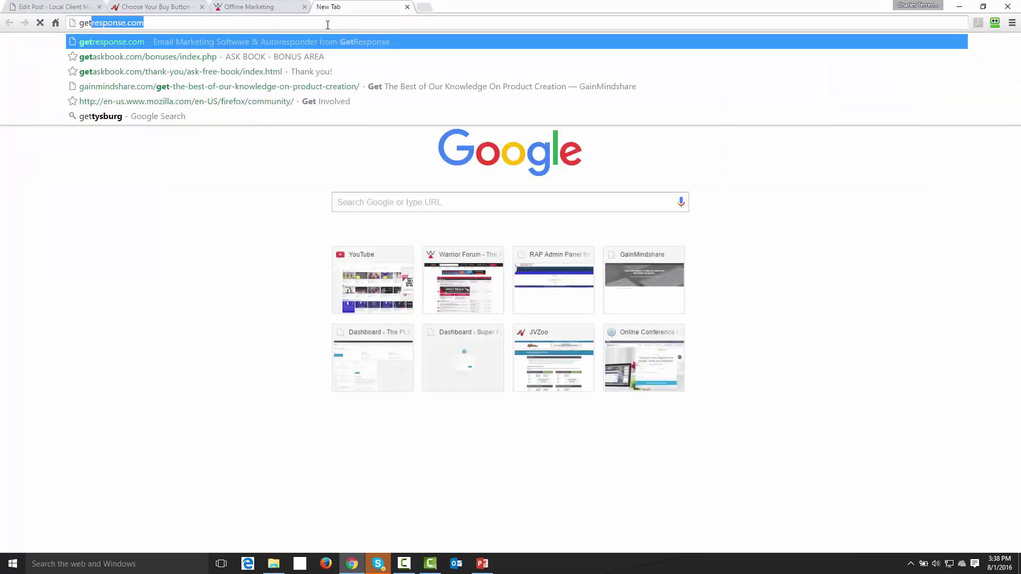
key("Return")
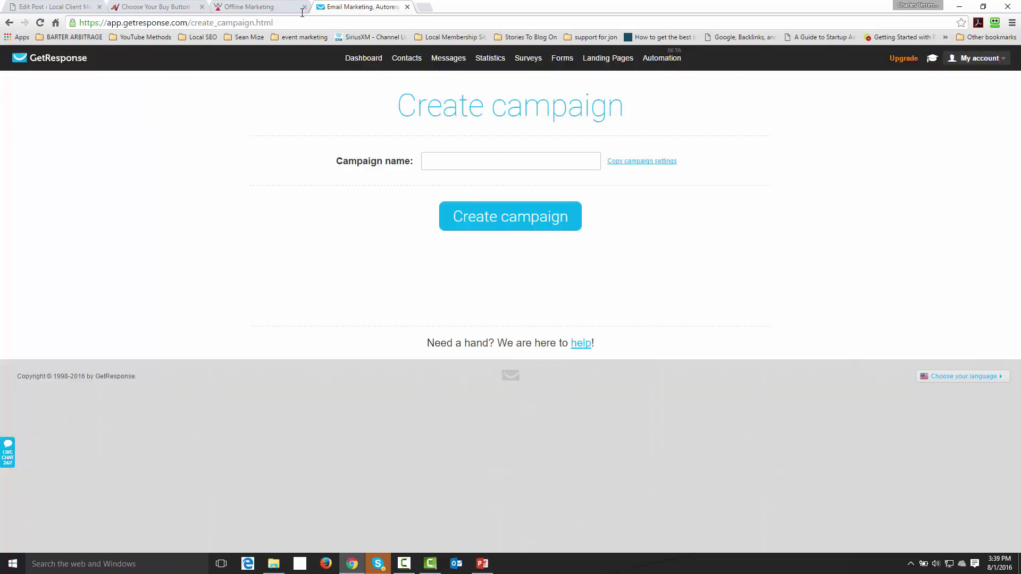
Step: Create the campaign monthlycontent2106 after the name 'Monthly Content' is rejected
left_click(511, 161)
key("BackSpace")
type("MOnth")
key("BackSpace")
key("BackSpace")
key("BackSpace")
key("BackSpace")
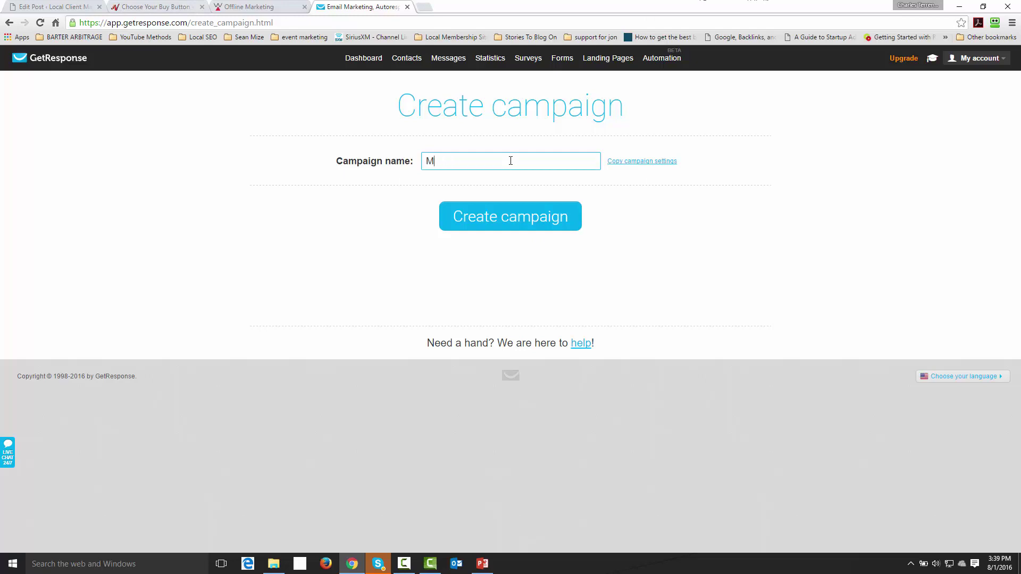
type("onthly Content")
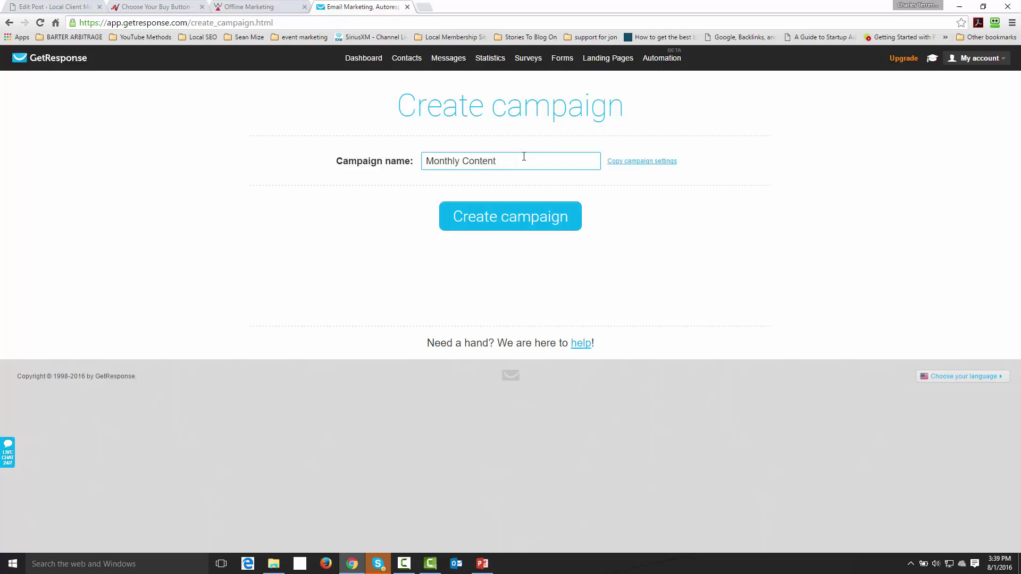
left_click(512, 219)
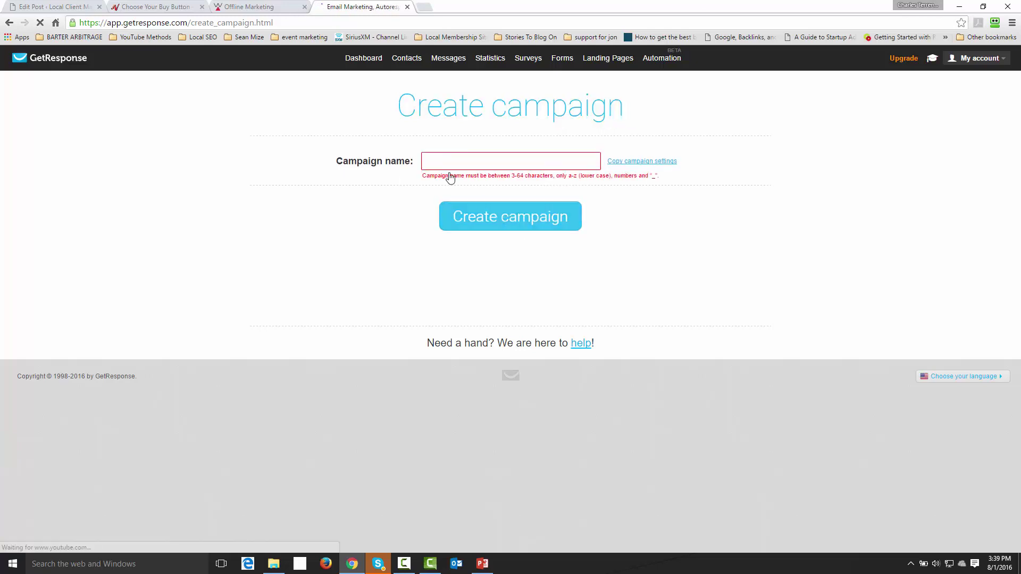
left_click(452, 153)
type("monthlycontent")
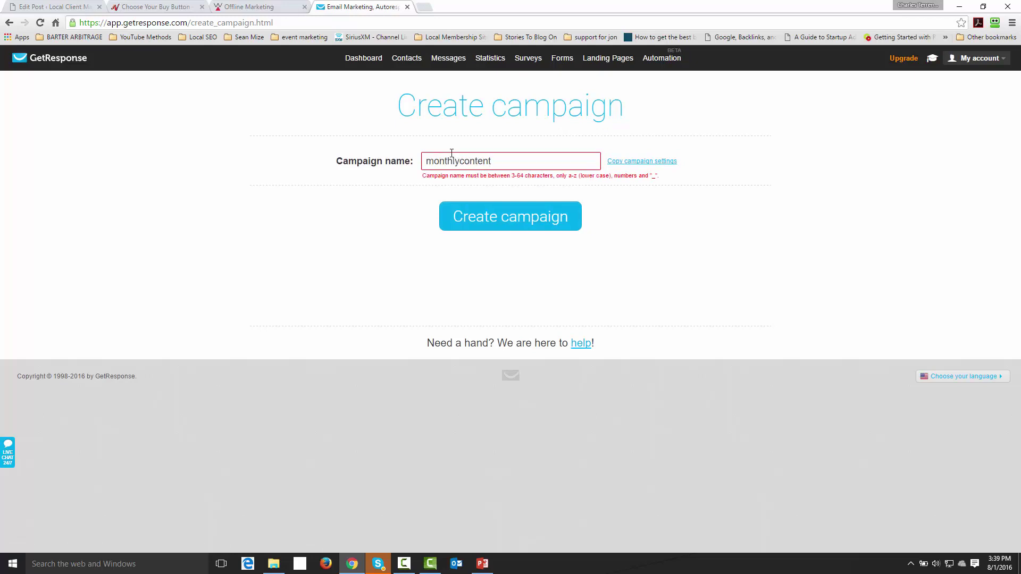
type("2106")
left_click(510, 215)
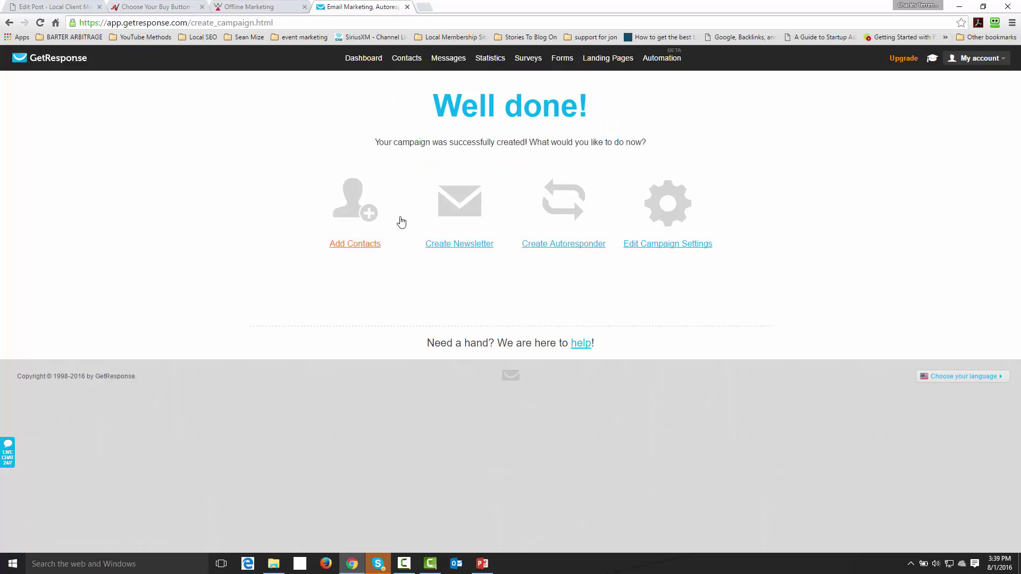
Step: Create a time-based day 0 autoresponder named 'Day One of the Membership' and start its email
left_click(540, 246)
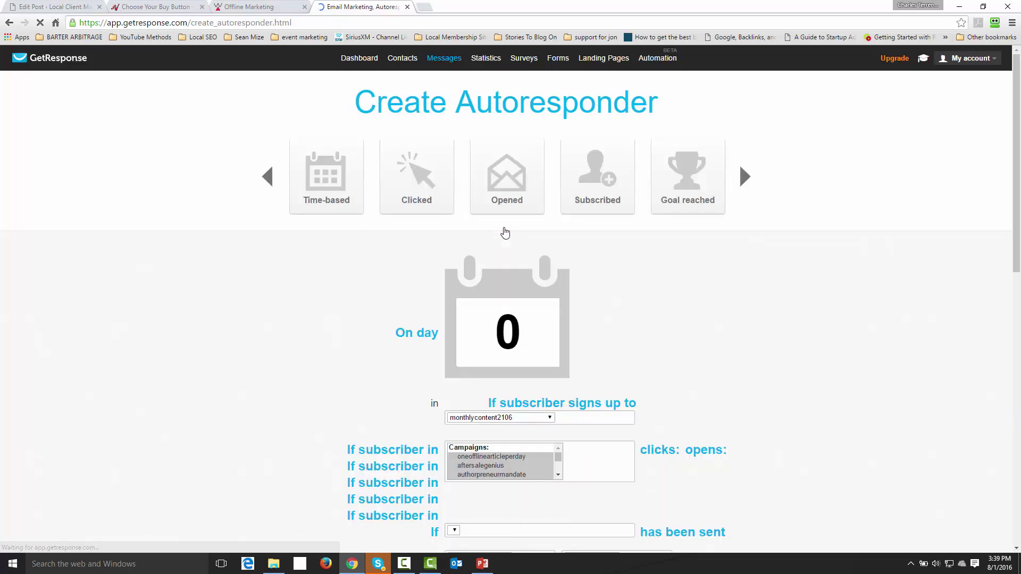
scroll(406, 237, "down", 2)
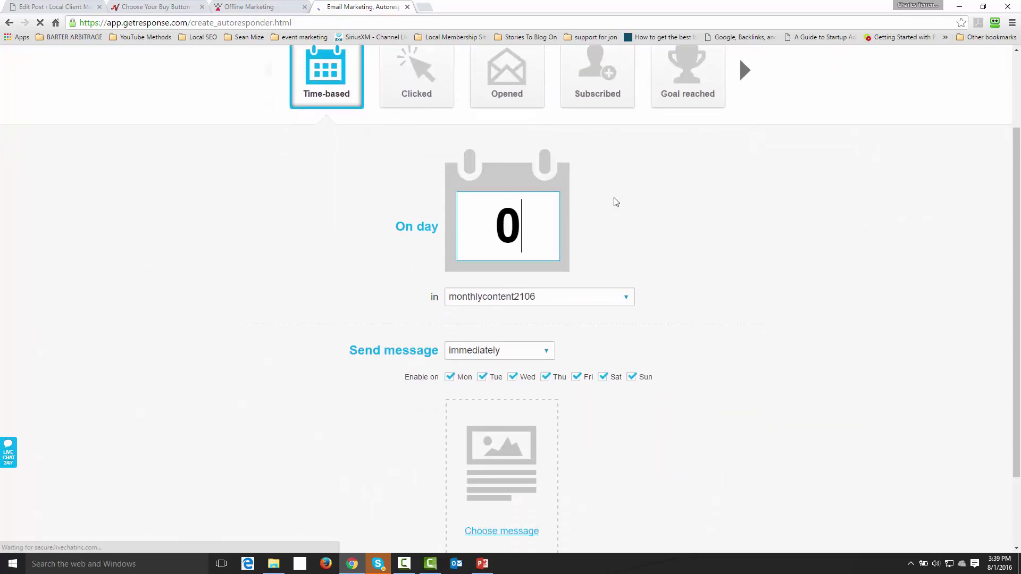
scroll(533, 269, "up", 2)
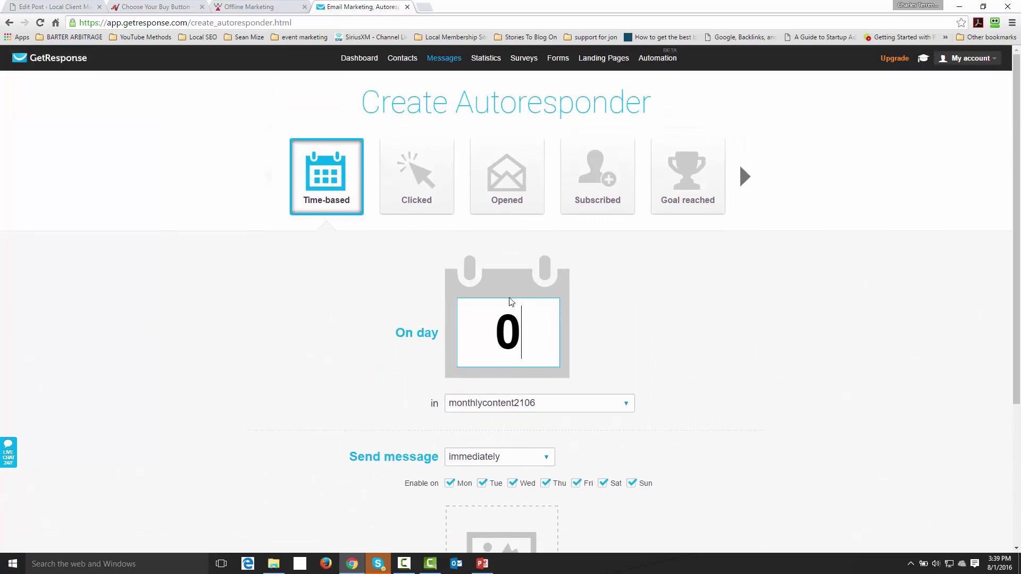
scroll(511, 302, "down", 4)
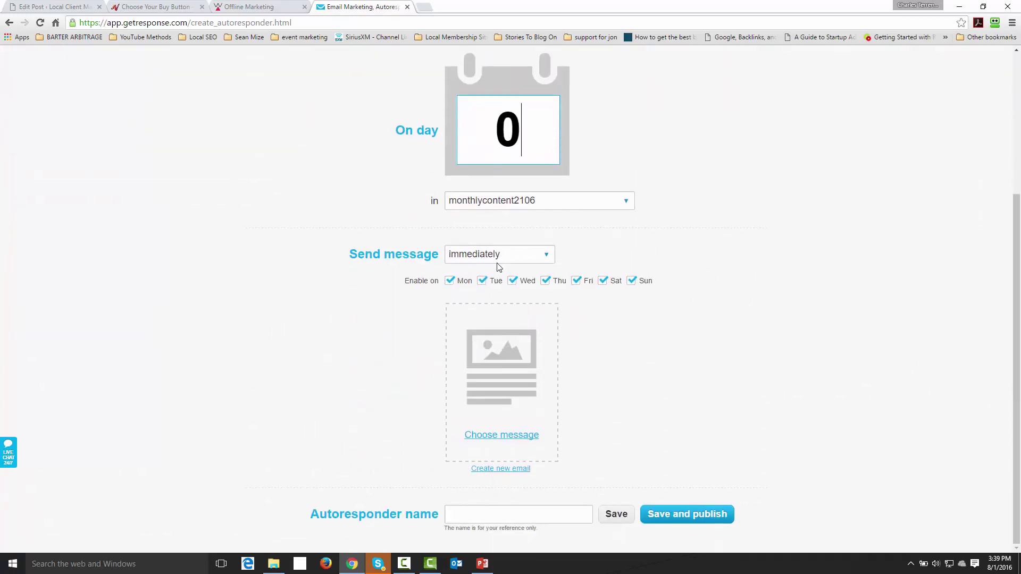
left_click(511, 513)
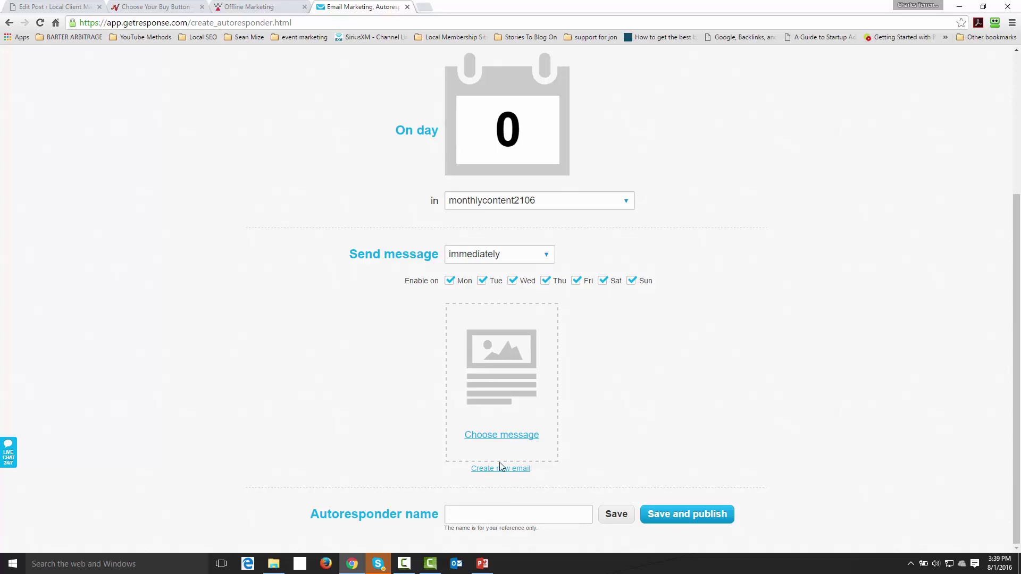
type("Day One of the Membership")
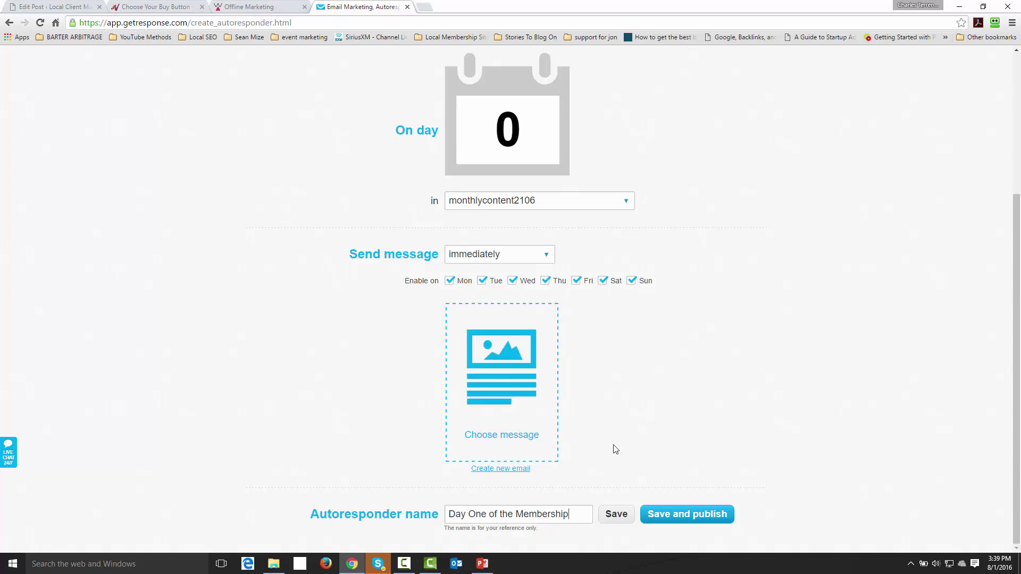
left_click(675, 516)
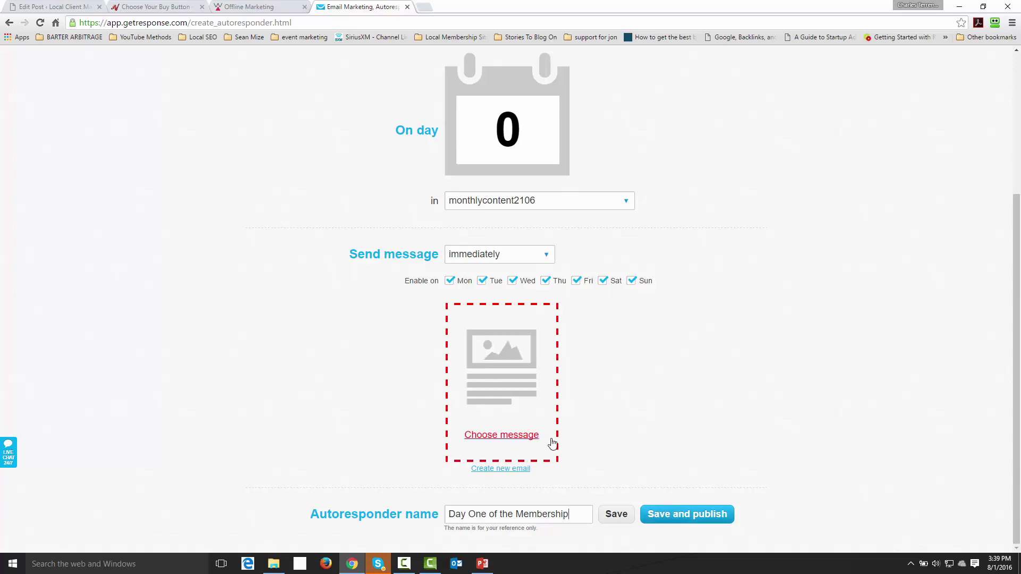
left_click(502, 472)
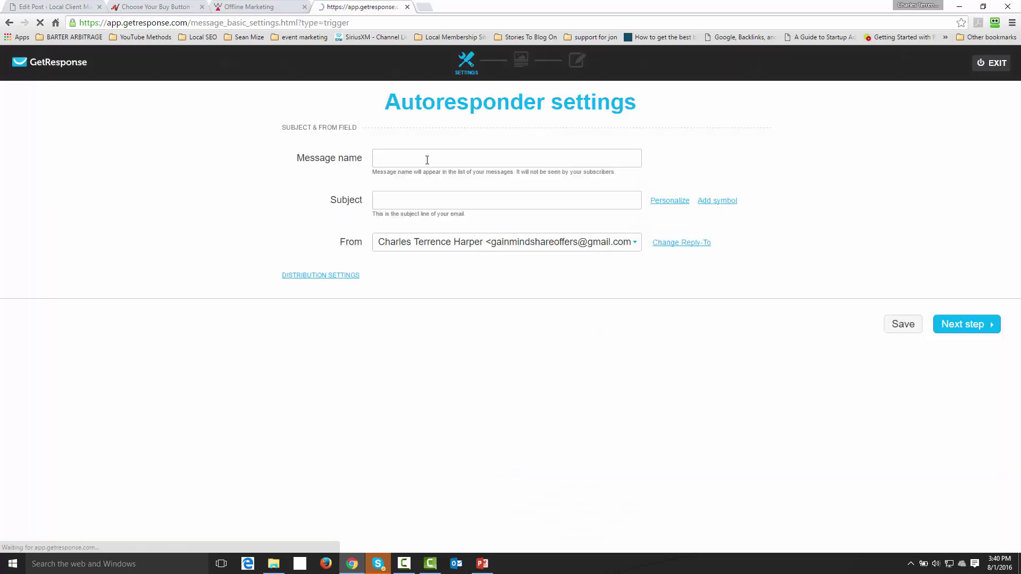
Step: Set both message name and subject to 'Day One of the Membership' and save
left_click(427, 160)
type("Day ")
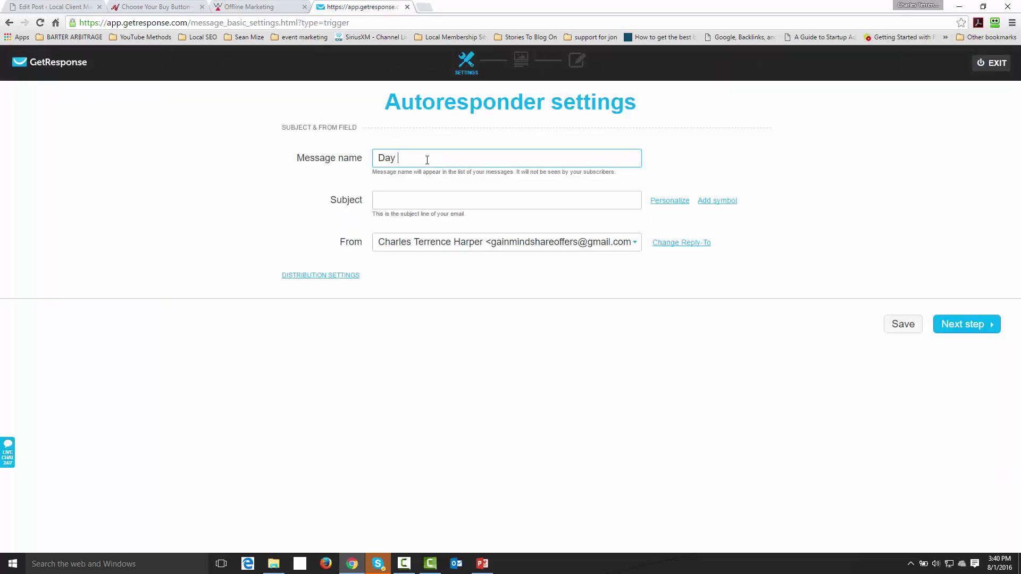
type("One of the Membership")
left_click_drag(532, 154, 380, 159)
right_click(393, 159)
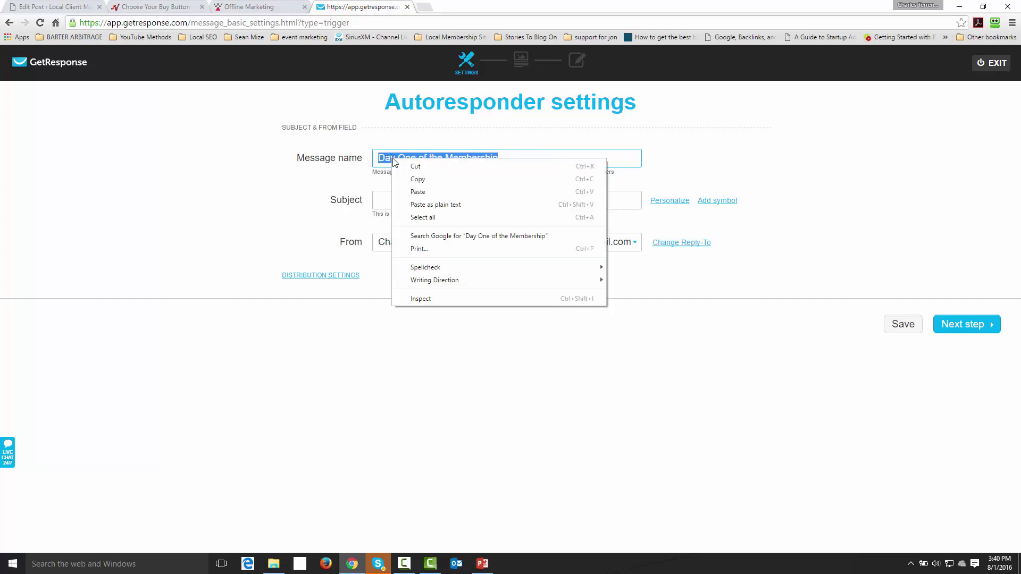
left_click(424, 178)
left_click(419, 201)
key("ctrl+v")
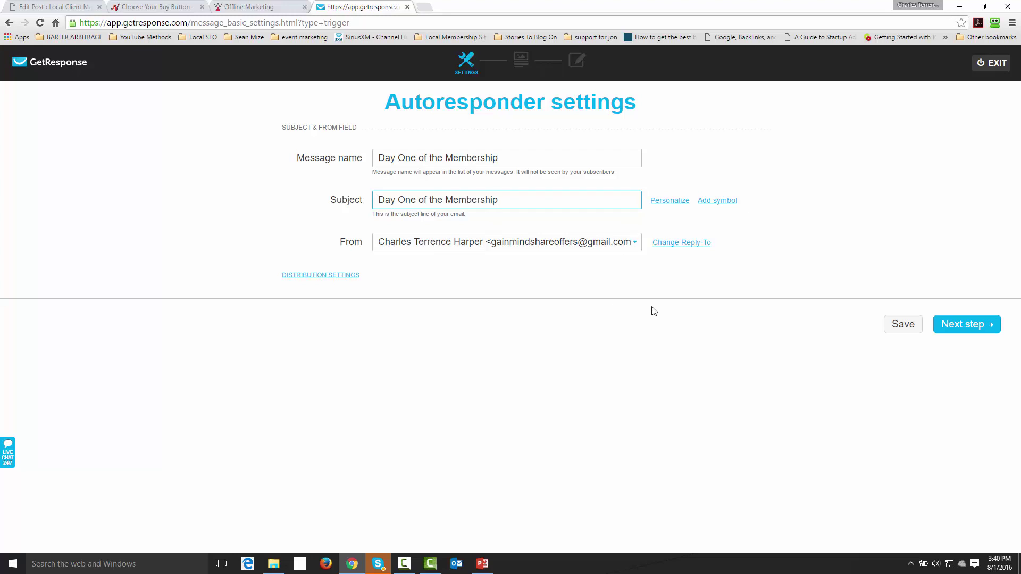
left_click(902, 325)
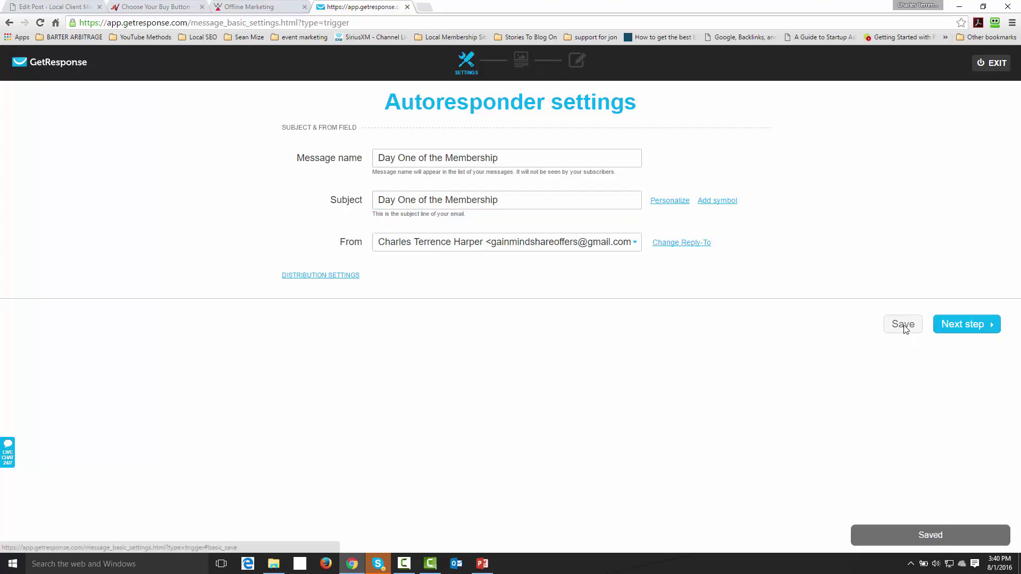
Step: Start the autoresponder email from scratch using the '1 column-3' layout
left_click(950, 327)
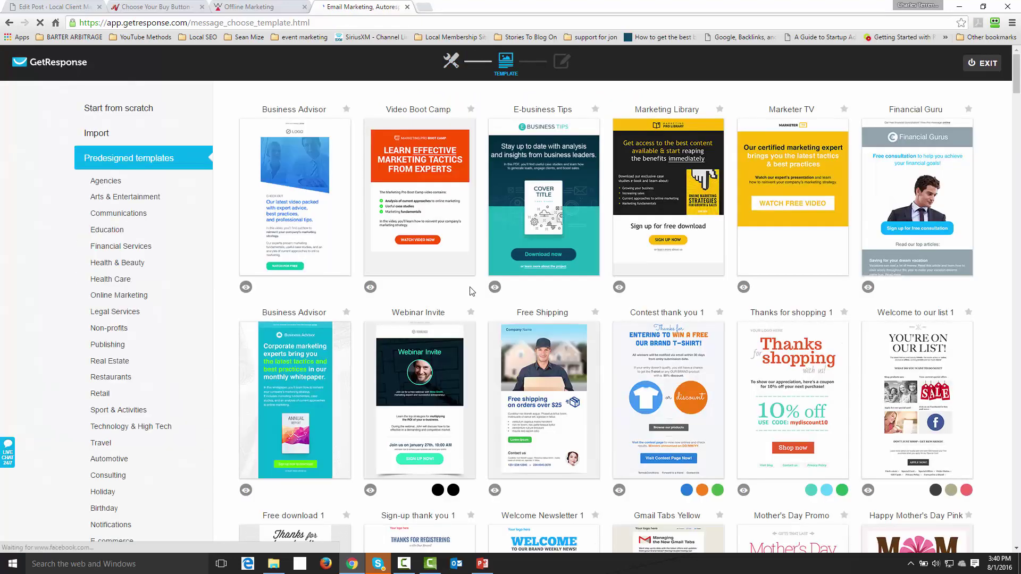
left_click(131, 111)
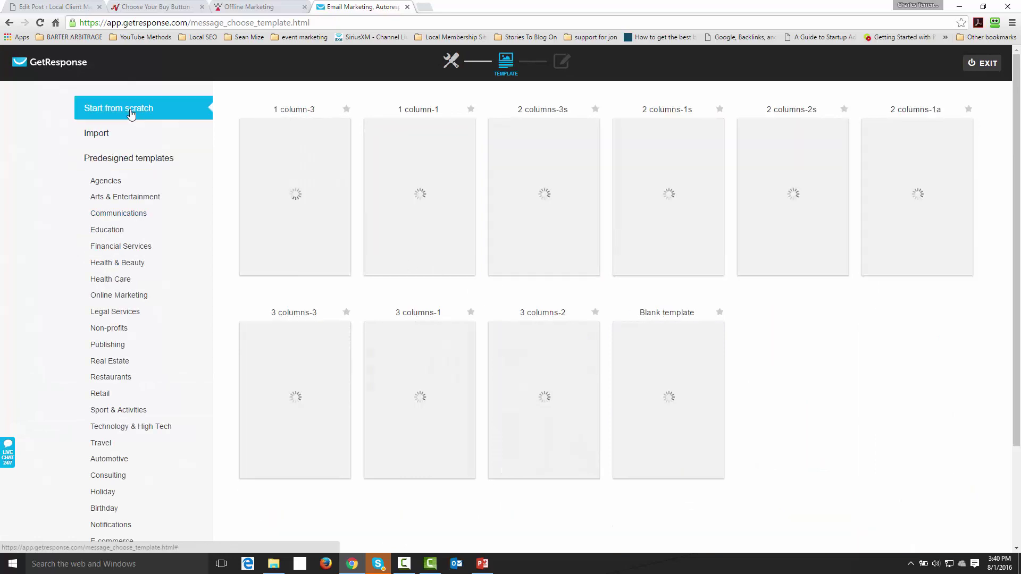
mouse_move(293, 207)
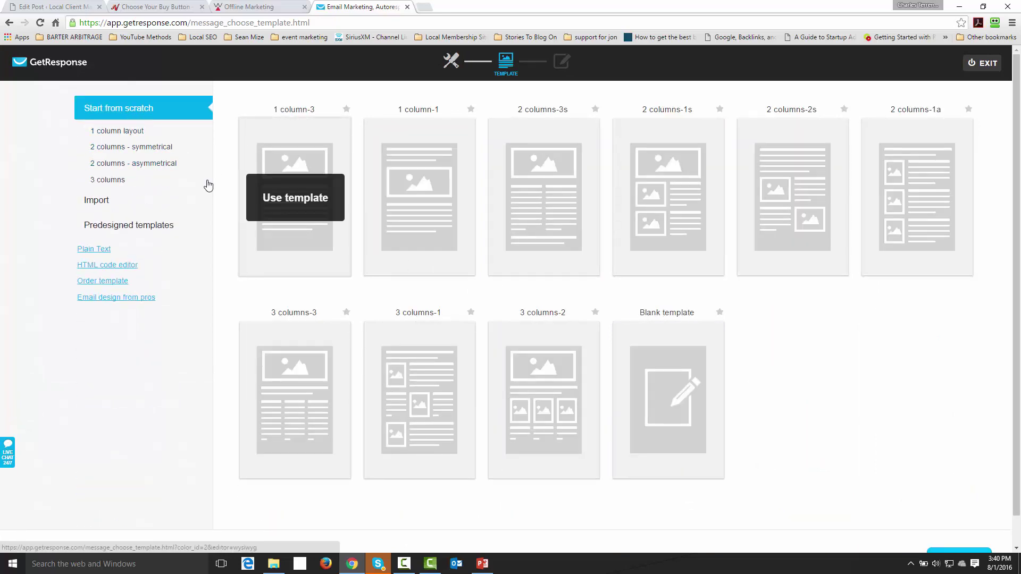
left_click(293, 206)
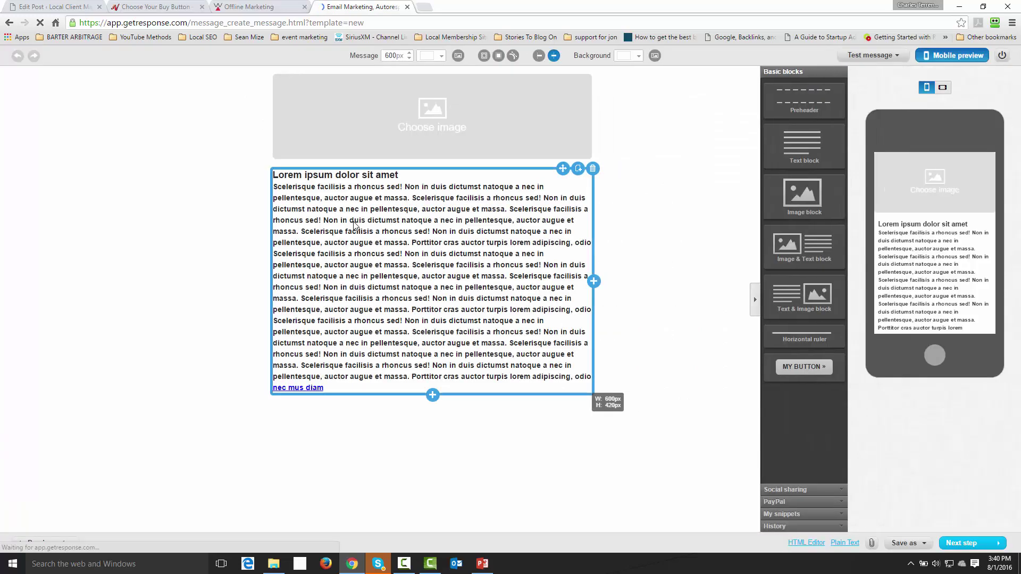
Step: Delete all the lorem ipsum placeholder text from the email's text block
left_click(351, 237)
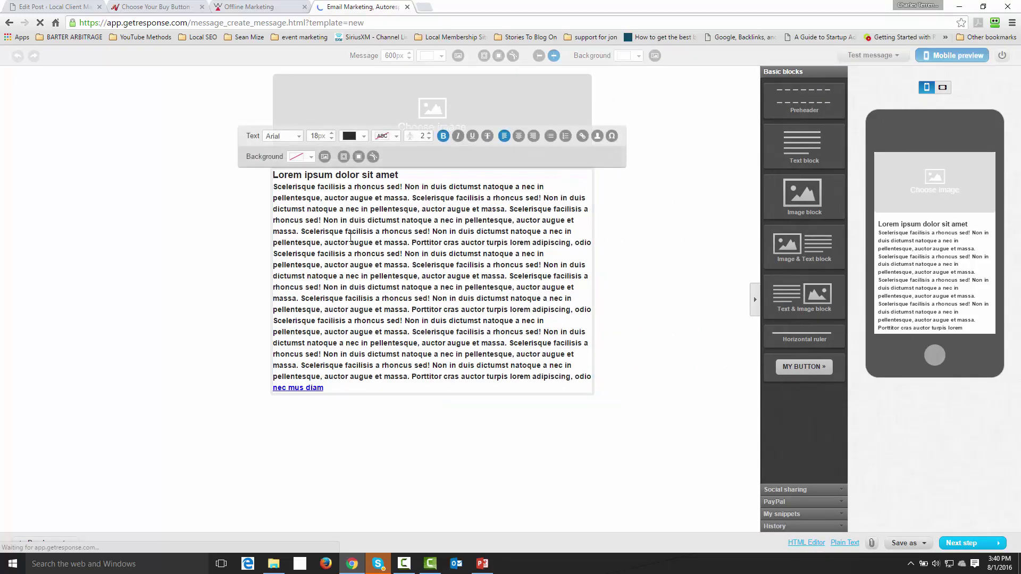
left_click_drag(347, 392, 262, 185)
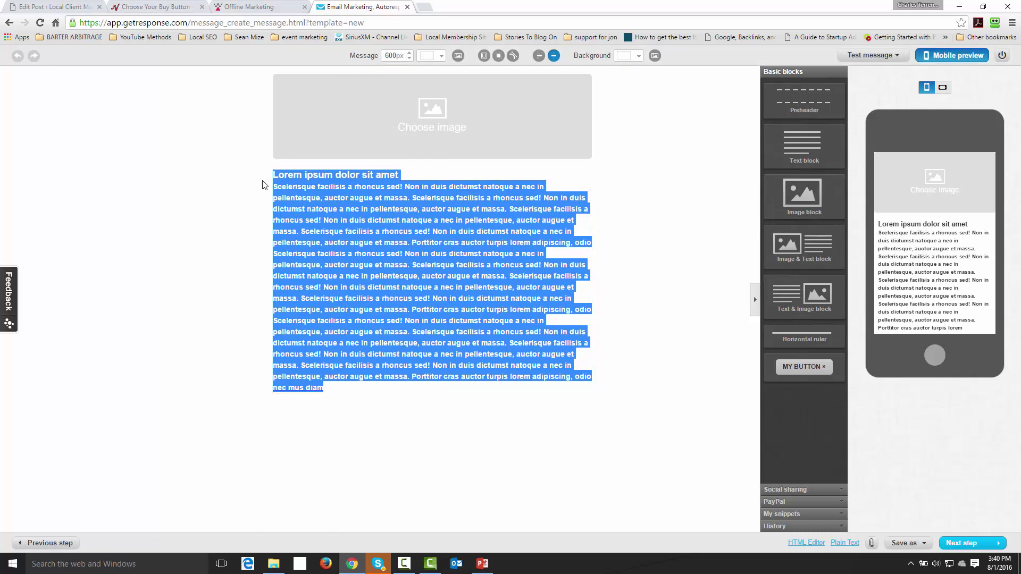
left_click(334, 377)
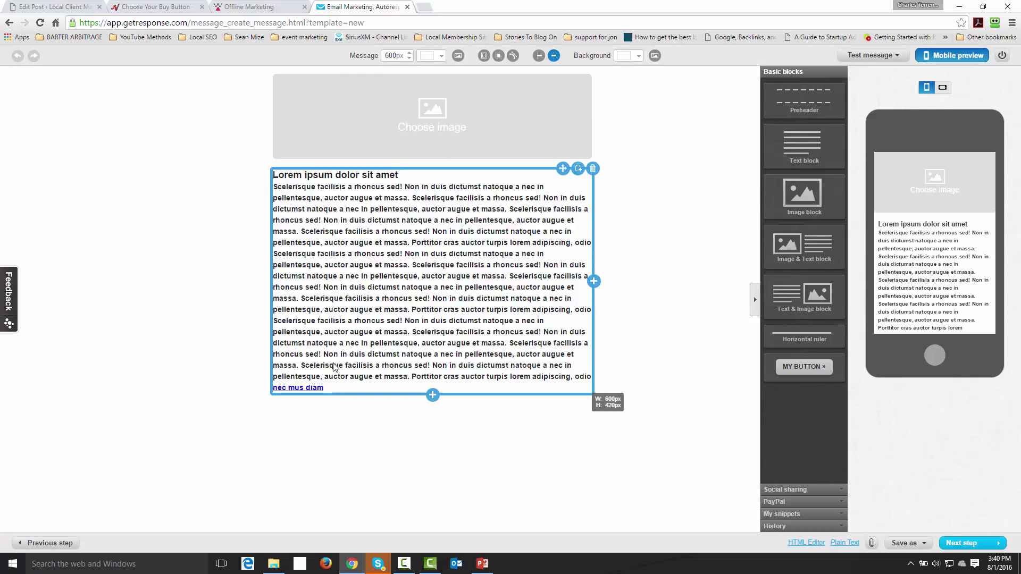
left_click_drag(335, 377, 330, 388)
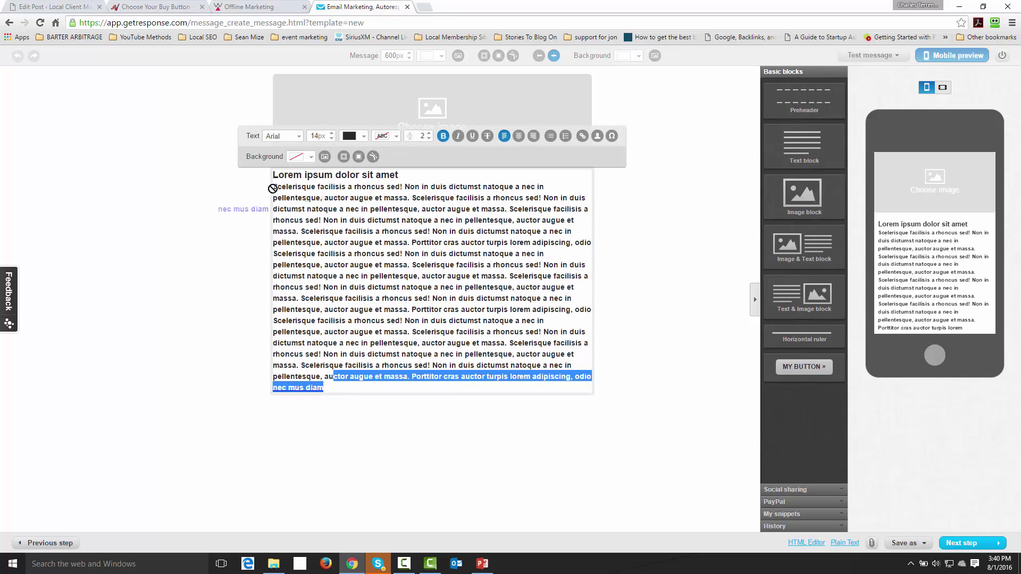
left_click_drag(274, 177, 349, 376)
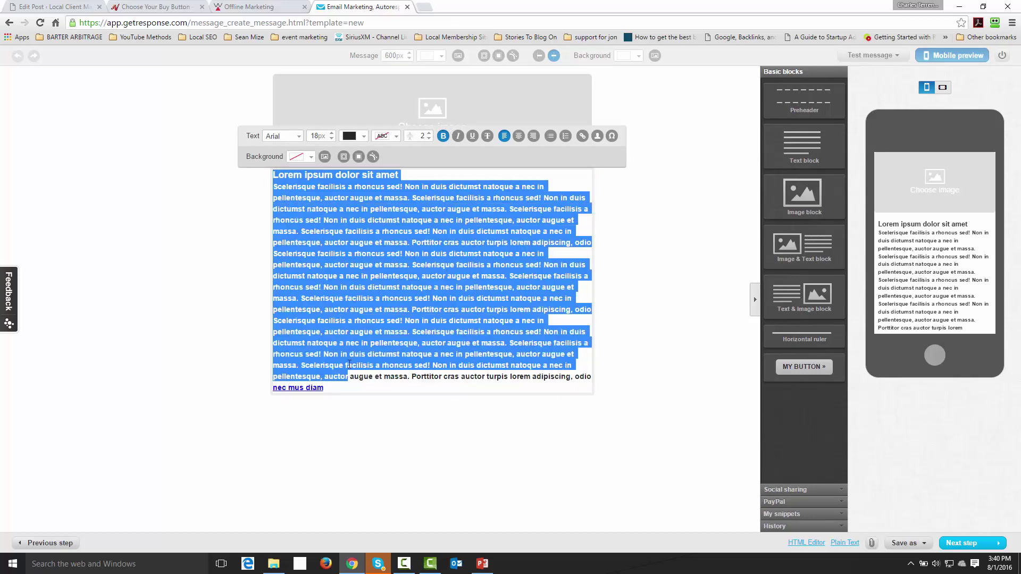
key("BackSpace")
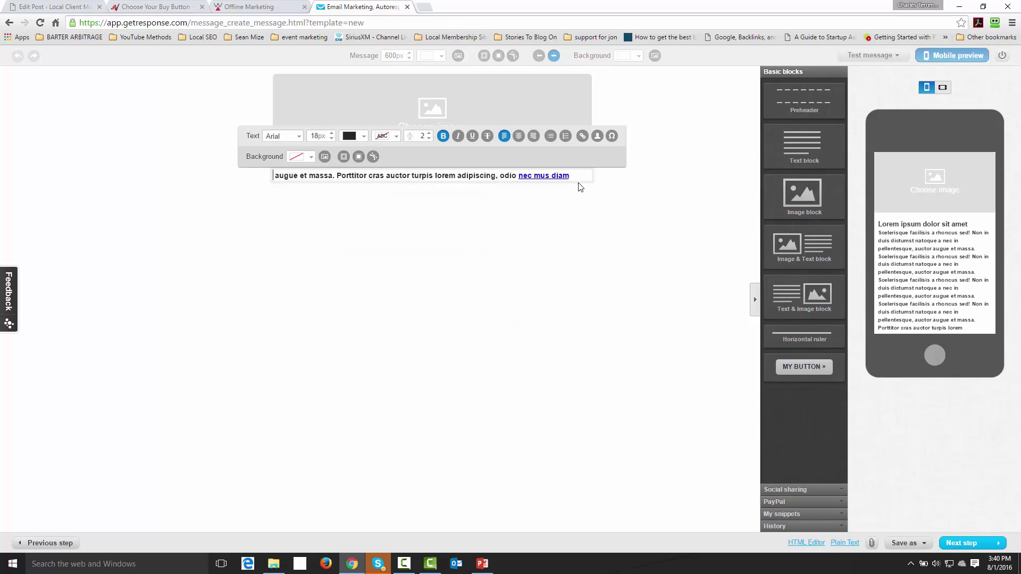
left_click_drag(577, 177, 211, 207)
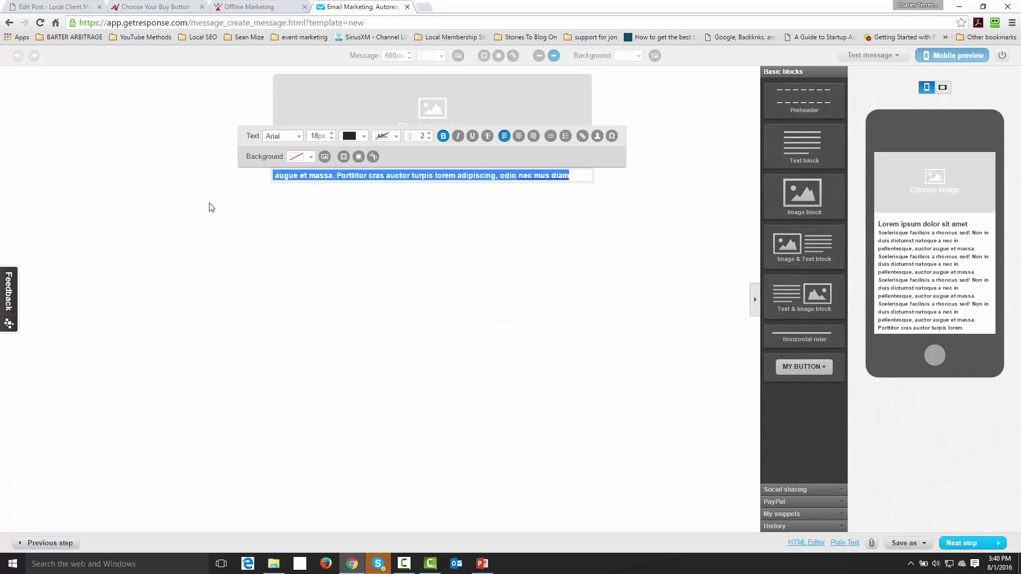
key("BackSpace")
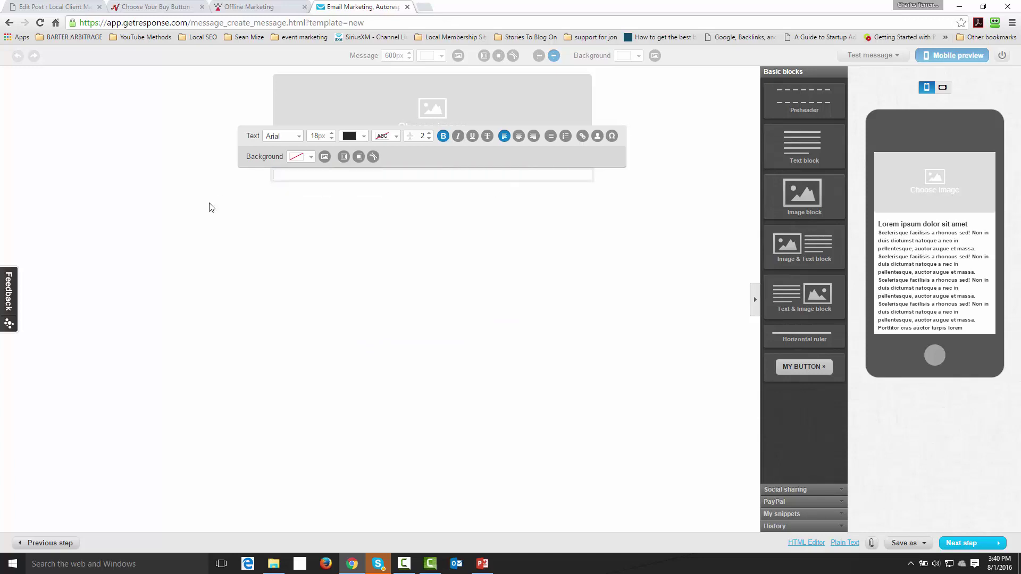
Step: Insert the [[firstname]] field, then add lines 'Thanks for signing up' and 'Here is your August Content'
left_click(596, 138)
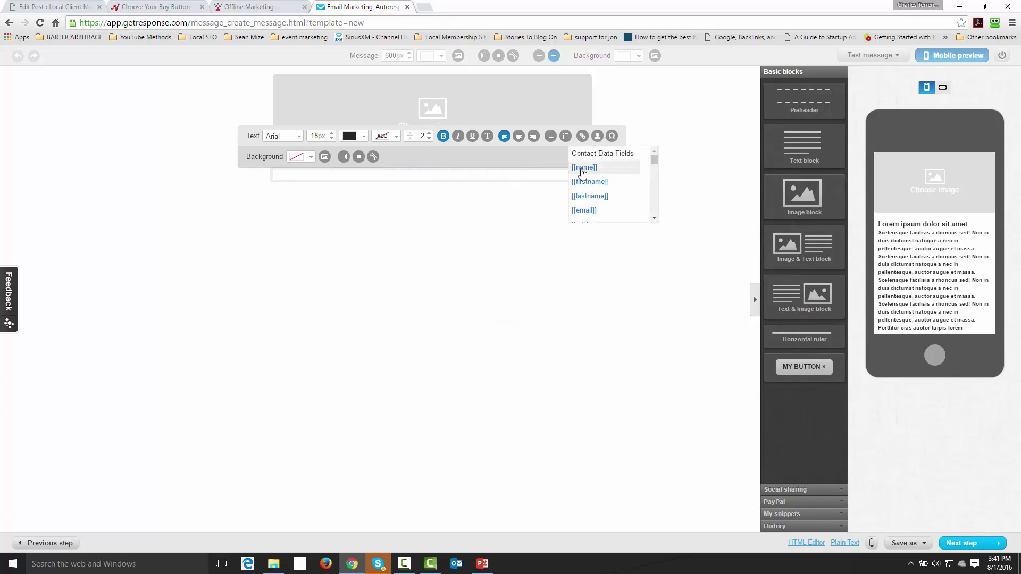
left_click(584, 180)
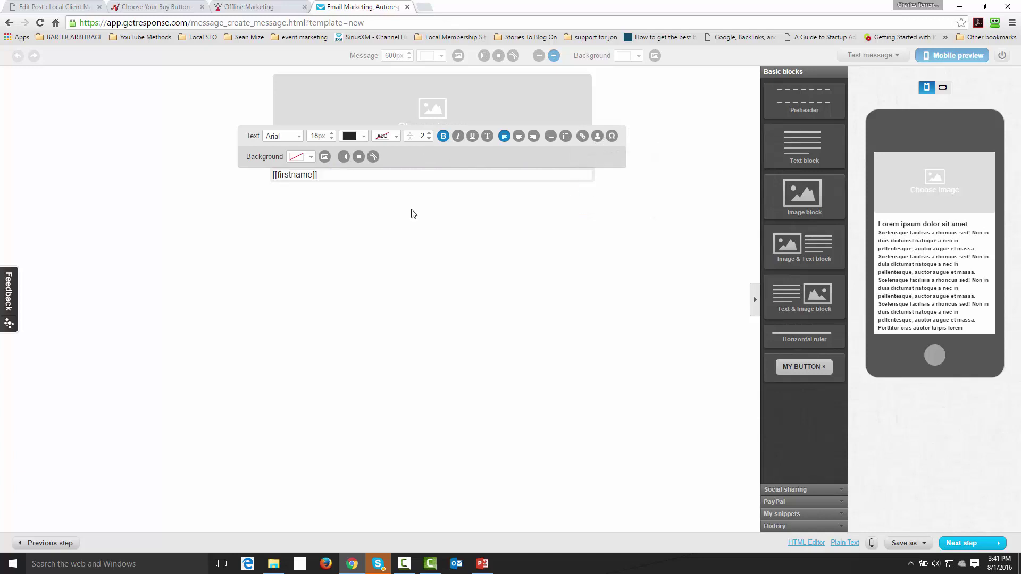
key("Return")
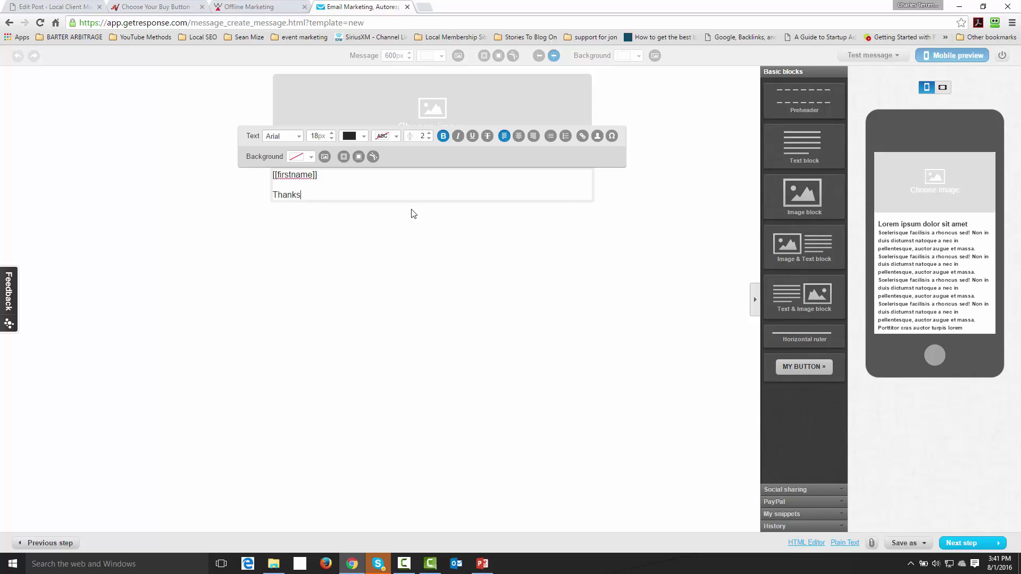
type("of")
key("BackSpace")
key("BackSpace")
type("for signing up")
key("Return")
type("Here ")
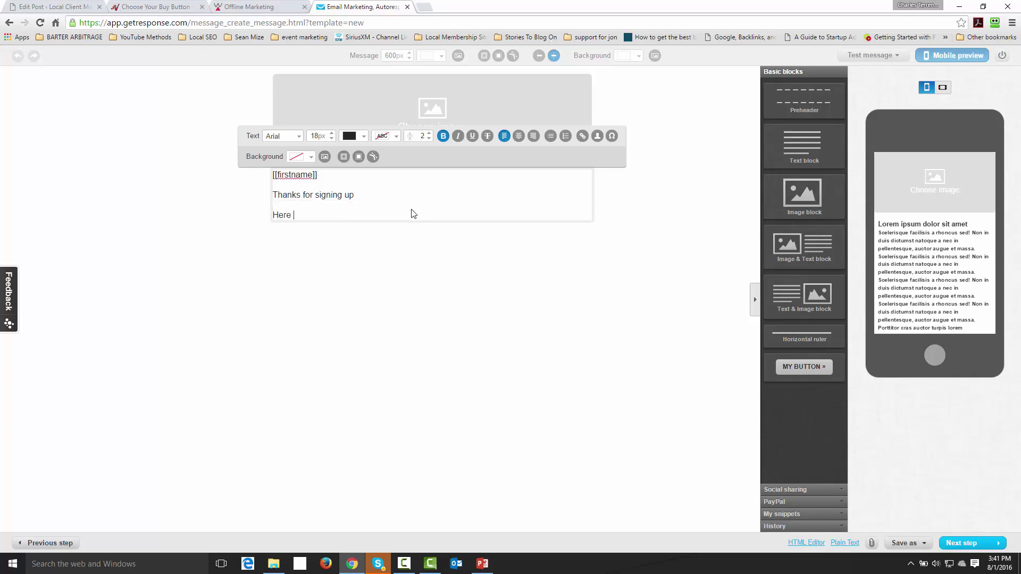
type("is your August Content")
key("Return")
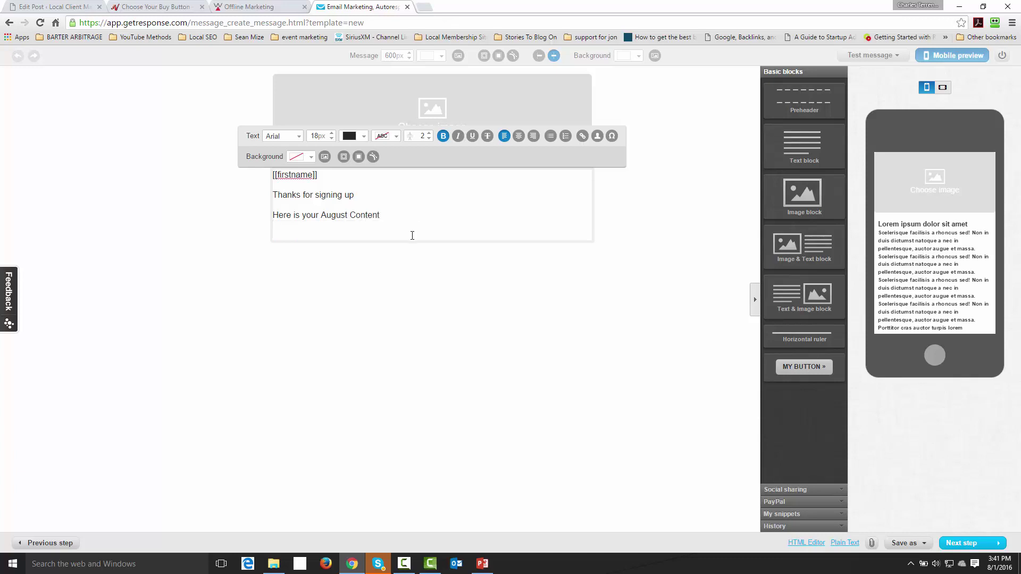
Step: Copy the August of 2016 Content post's permalink in WordPress and return to GetResponse
left_click(62, 5)
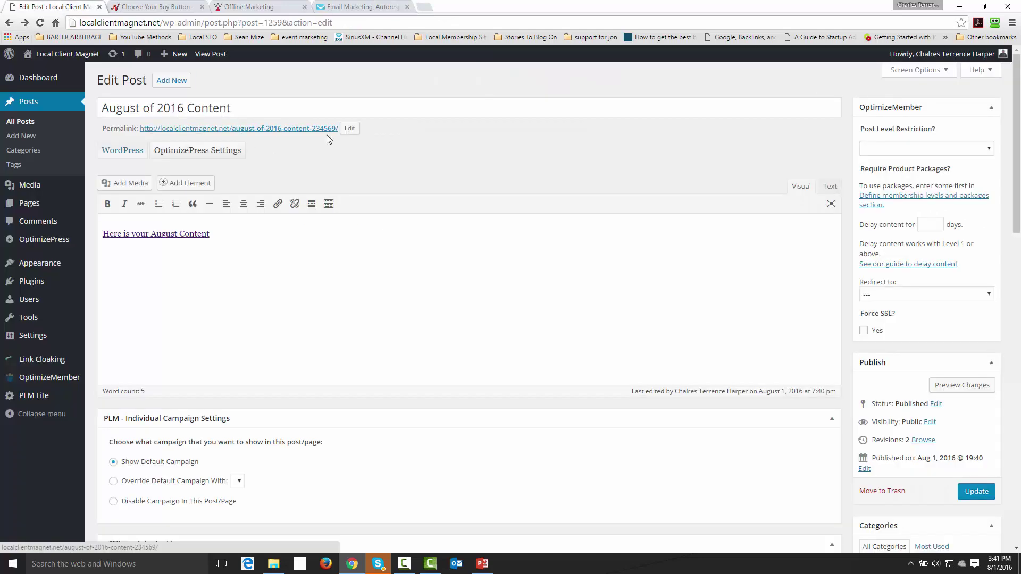
left_click_drag(339, 128, 140, 129)
key("ctrl+c")
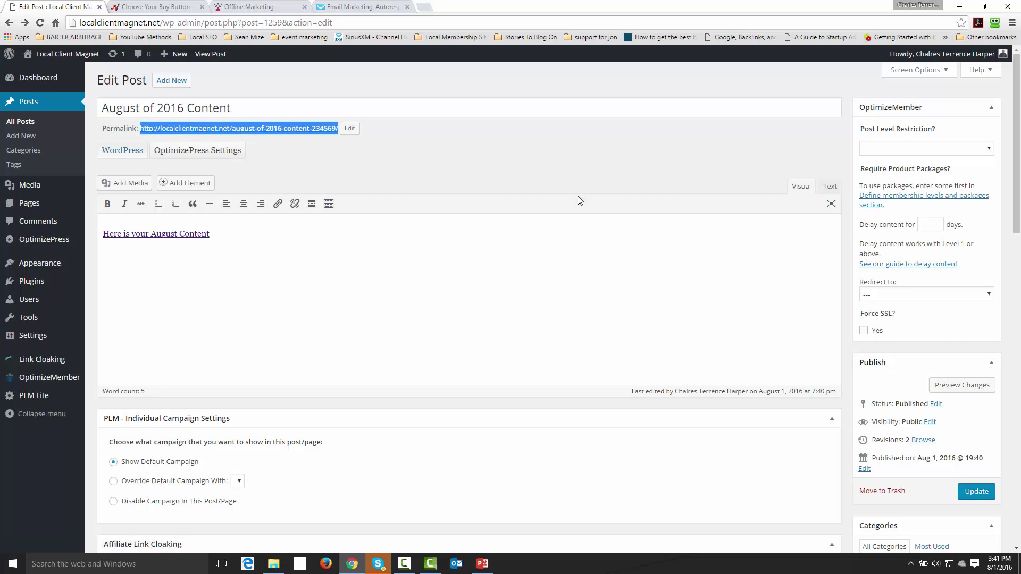
left_click(367, 7)
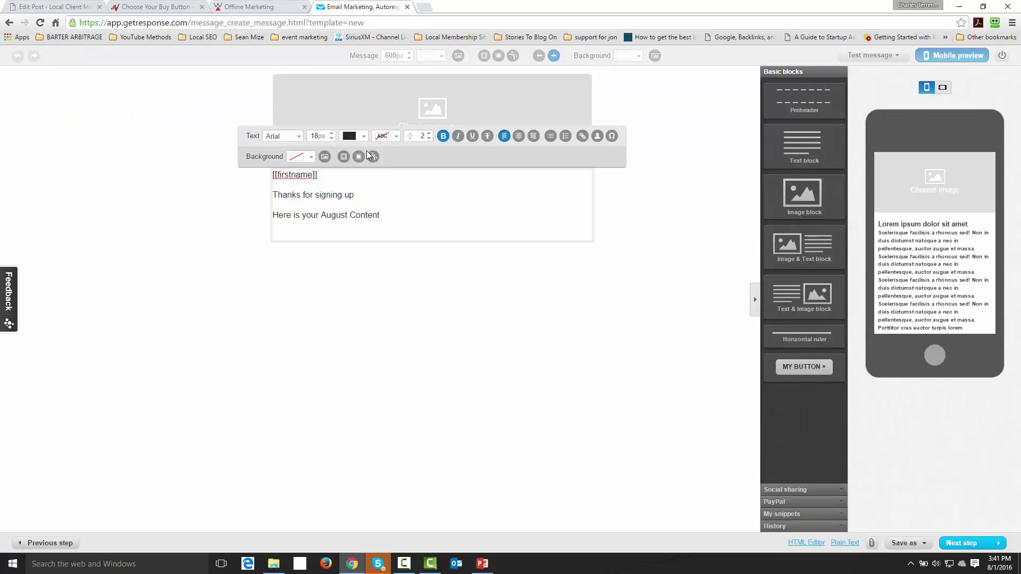
left_click(328, 237)
key("ctrl+v")
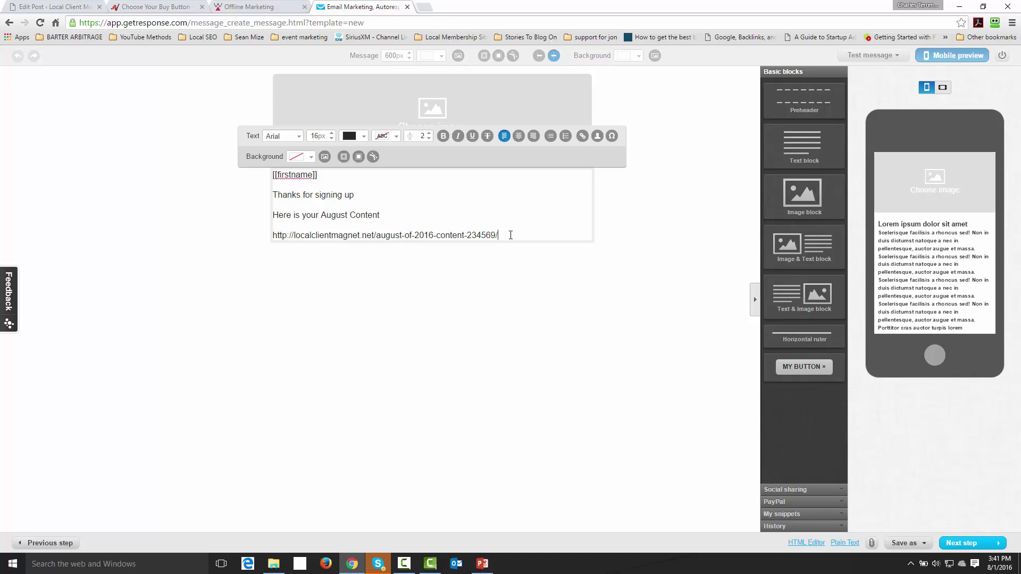
left_click_drag(504, 236, 269, 247)
key("ctrl+c")
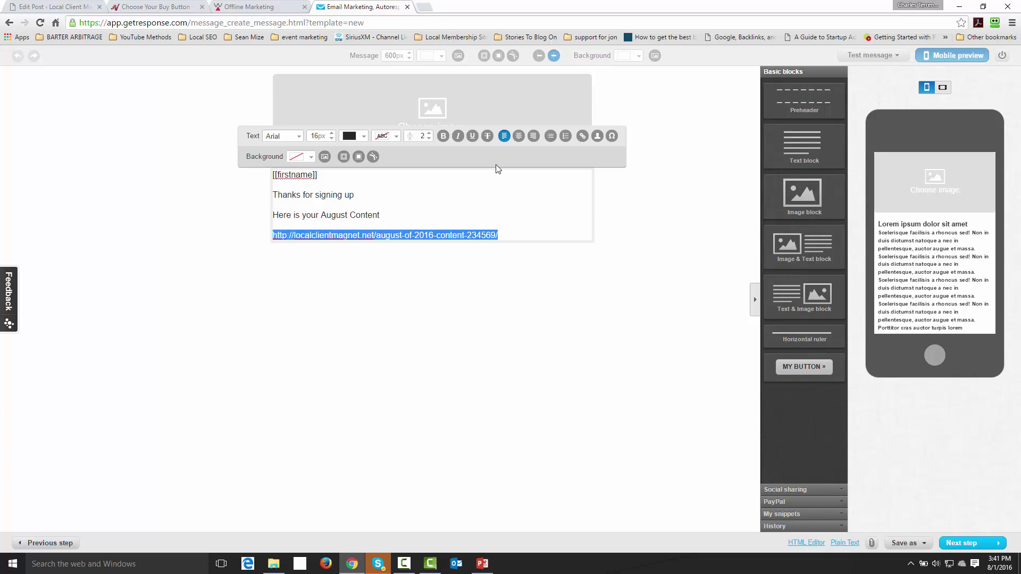
left_click(583, 139)
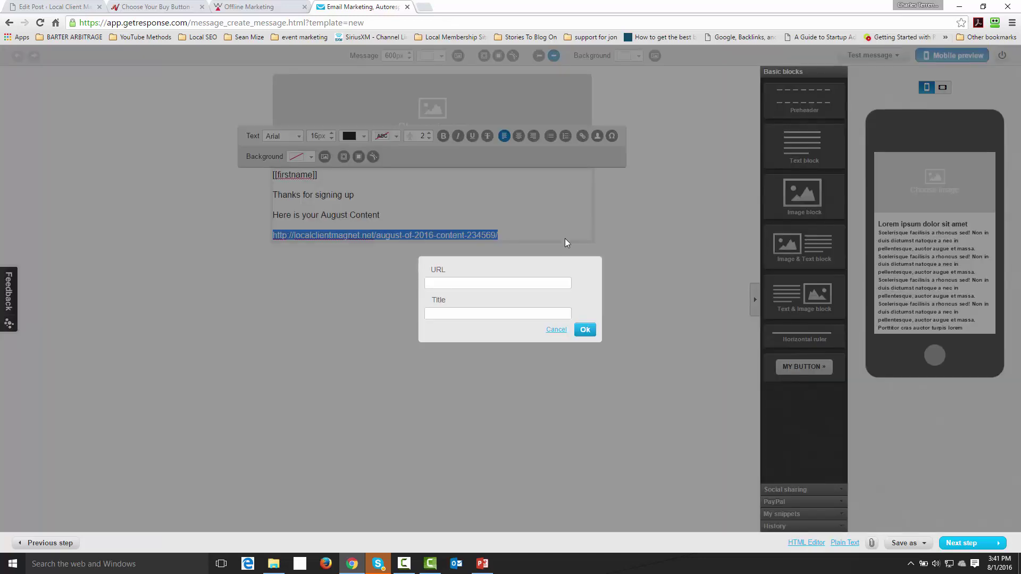
left_click(503, 283)
key("ctrl+v")
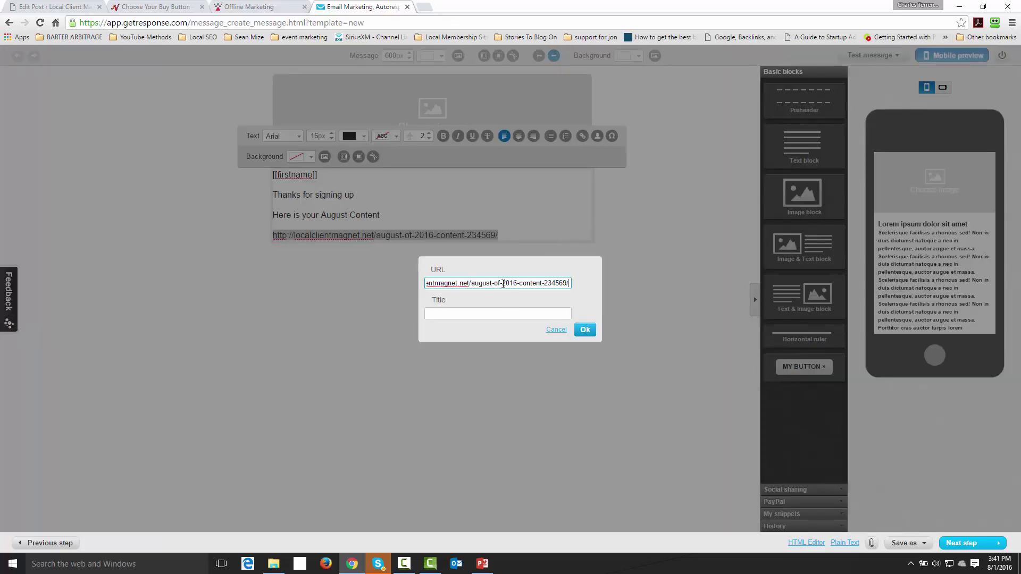
left_click(585, 329)
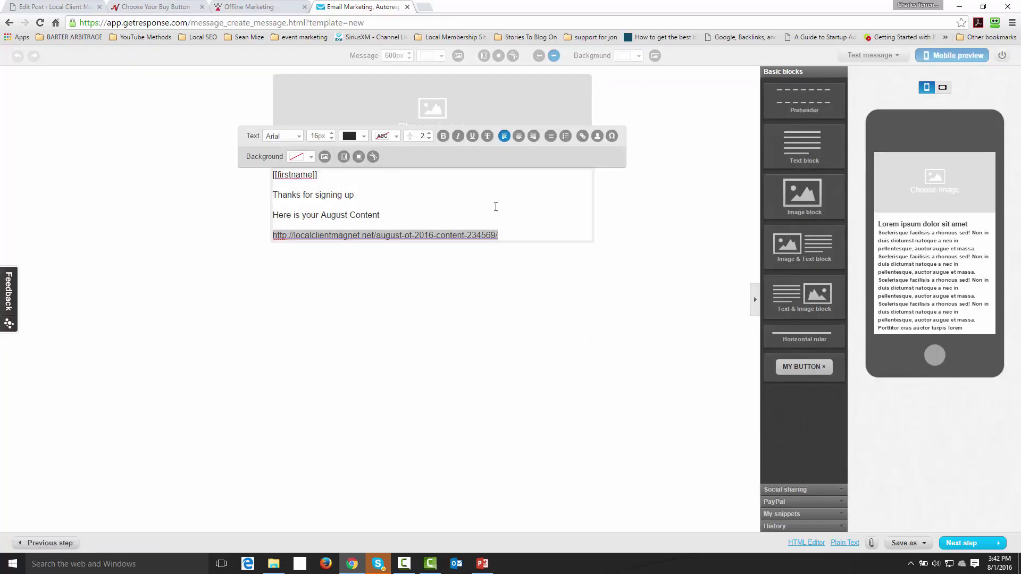
left_click(517, 234)
key("Return")
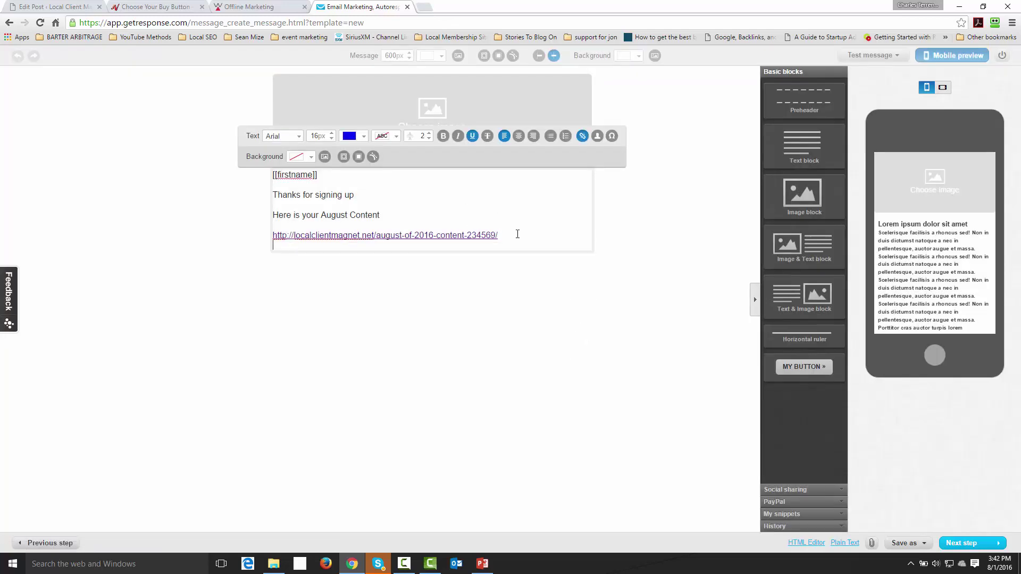